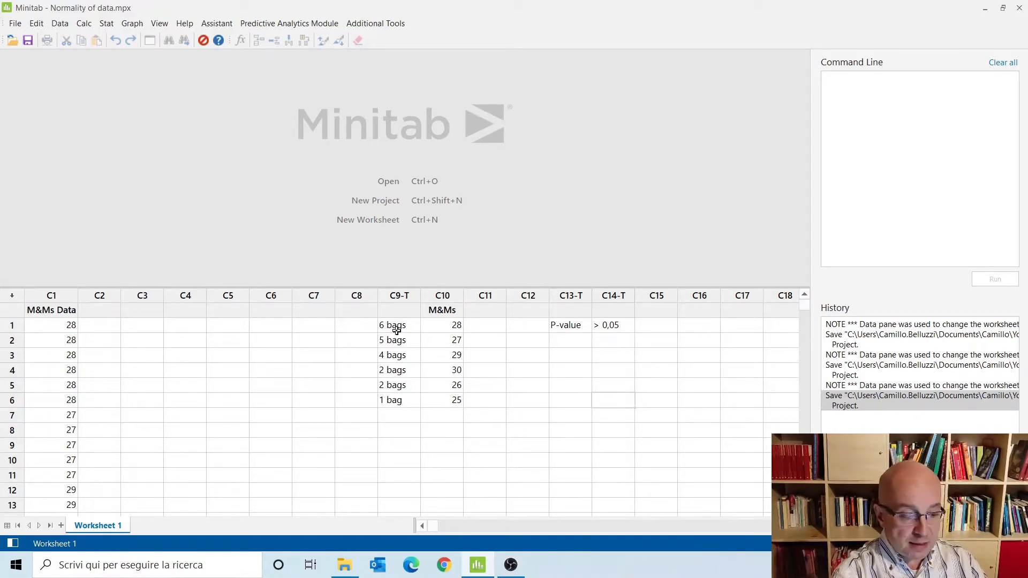
Step: Review the bag counts against M&Ms per bag in C9-T and C10, plus the P-value criterion in C13-T and C14-T
{"action": "left_click_drag", "start_coordinate": [394, 327], "coordinate": [456, 403]}
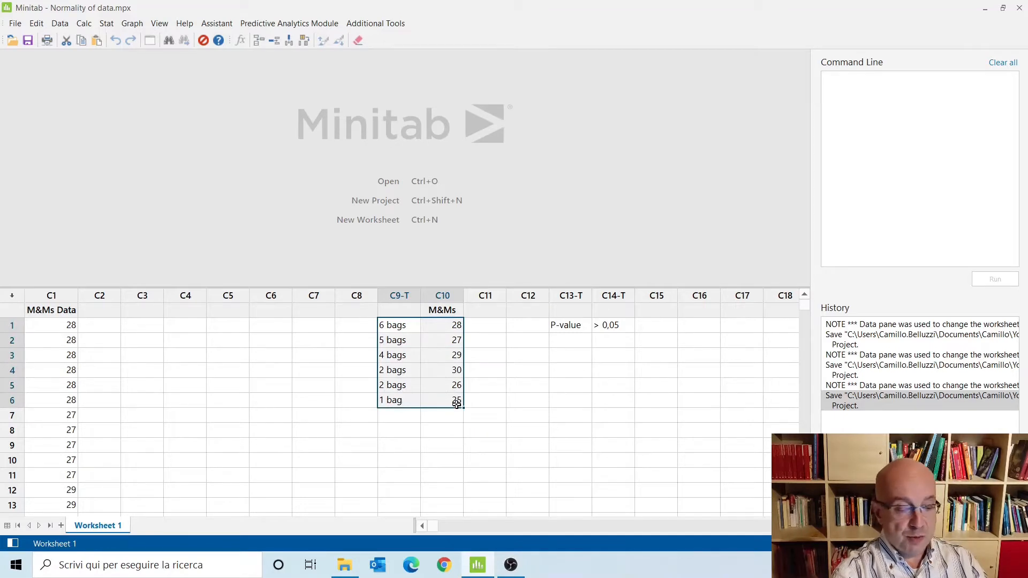
{"action": "left_click", "coordinate": [566, 402]}
{"action": "left_click", "coordinate": [400, 326]}
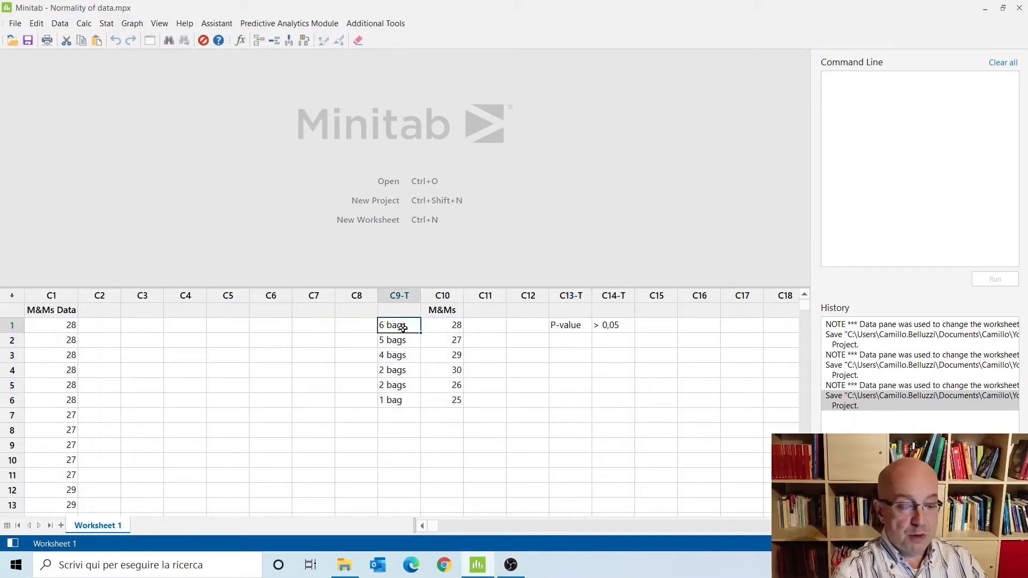
{"action": "left_click", "coordinate": [450, 326]}
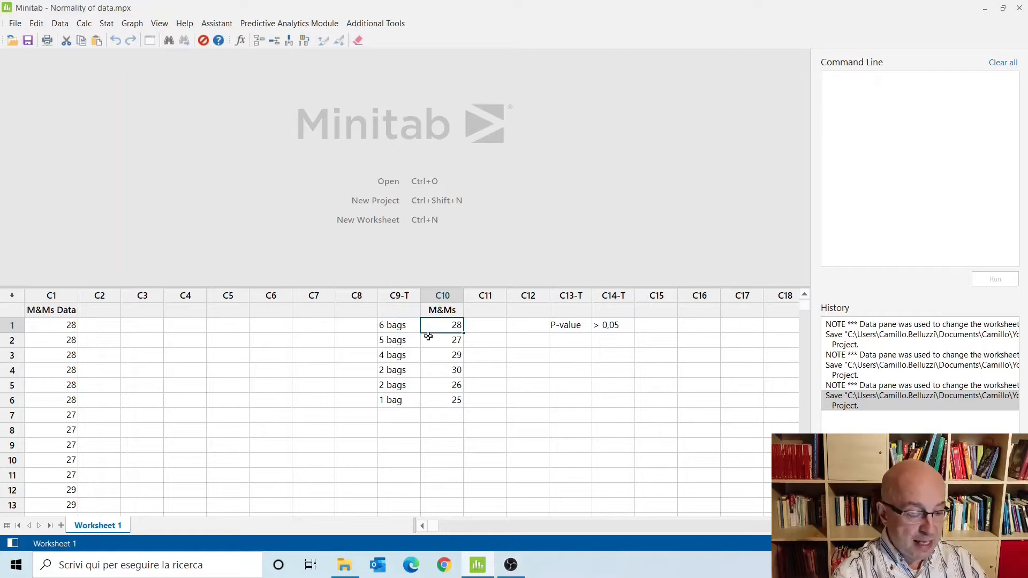
{"action": "left_click", "coordinate": [407, 340]}
{"action": "left_click", "coordinate": [454, 340]}
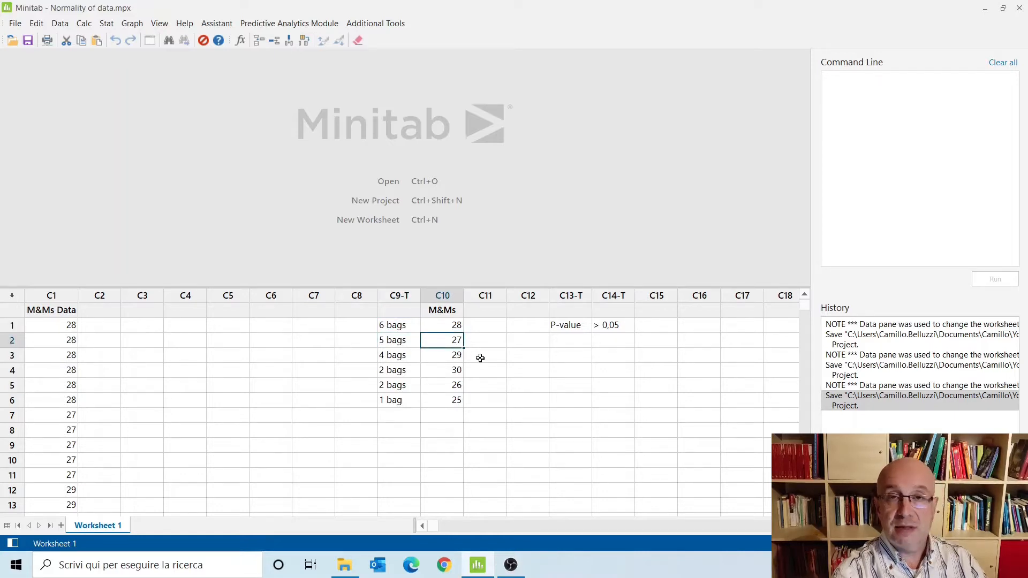
{"action": "left_click", "coordinate": [410, 359]}
{"action": "left_click", "coordinate": [453, 357]}
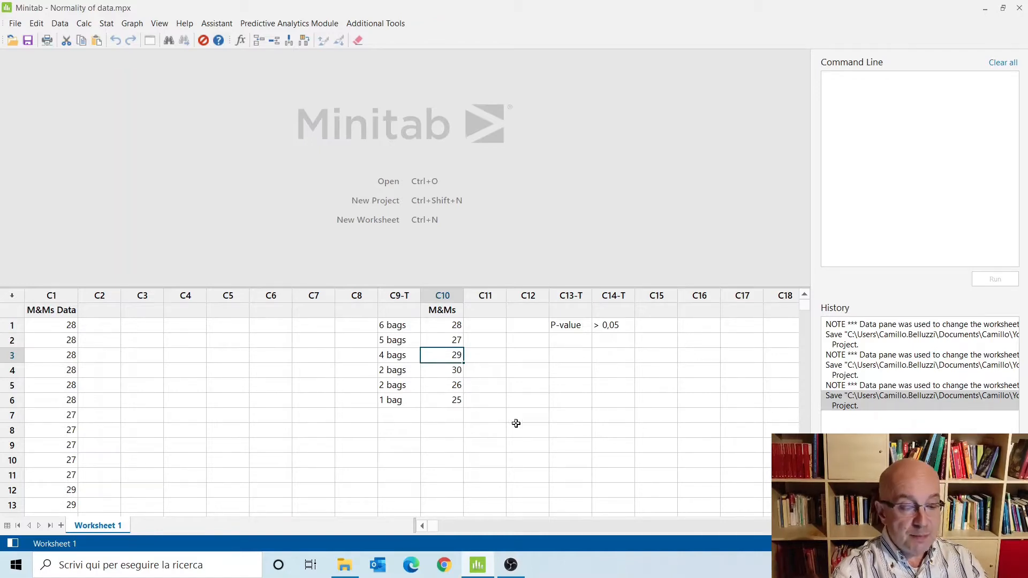
{"action": "left_click_drag", "start_coordinate": [566, 326], "coordinate": [608, 329]}
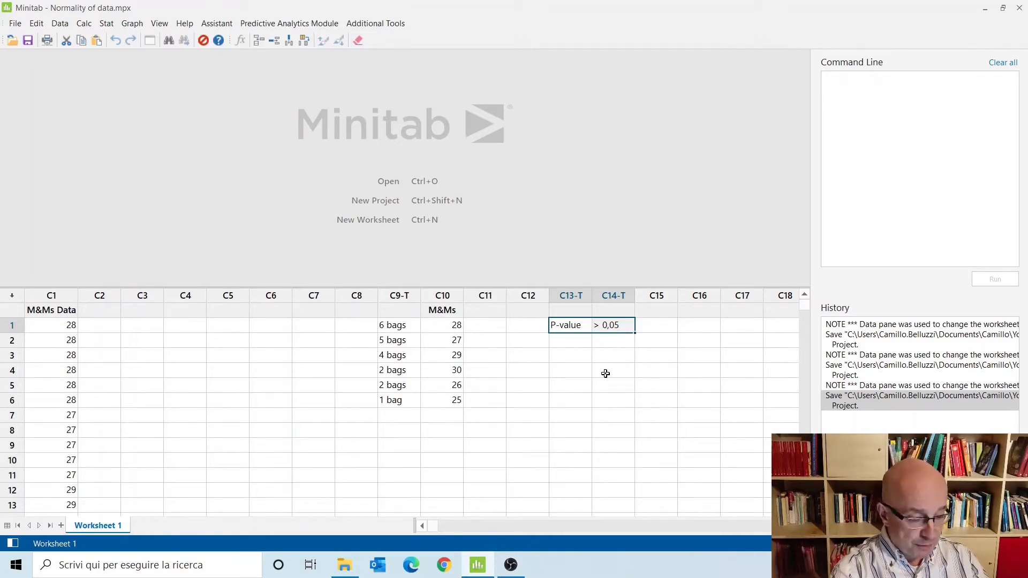
Step: Examine the M&Ms Data column and compare its groups of repeated values with the bag counts in C9-T and C10
{"action": "left_click", "coordinate": [59, 299]}
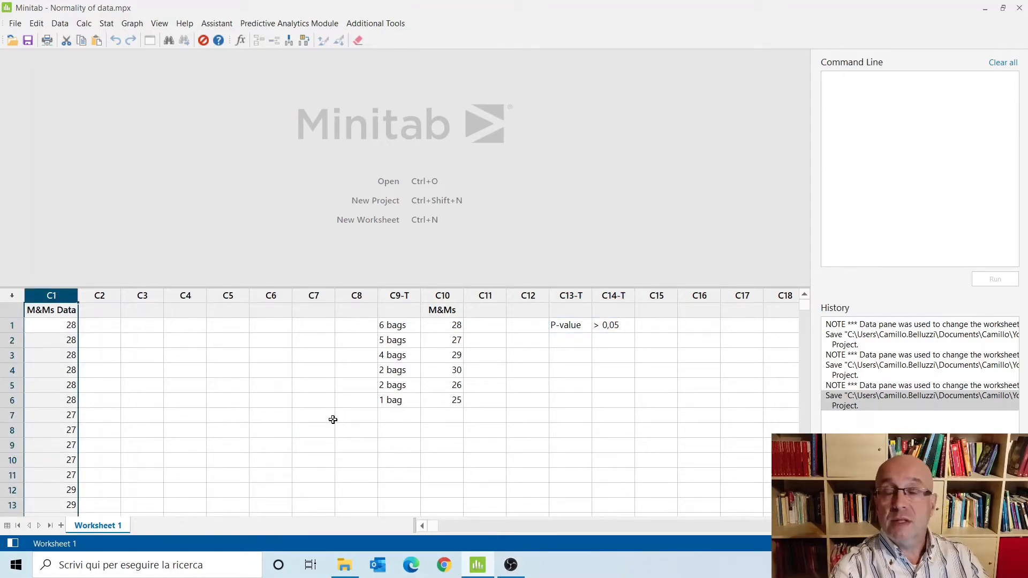
{"action": "scroll", "coordinate": [325, 427], "scroll_direction": "down", "scroll_amount": 1}
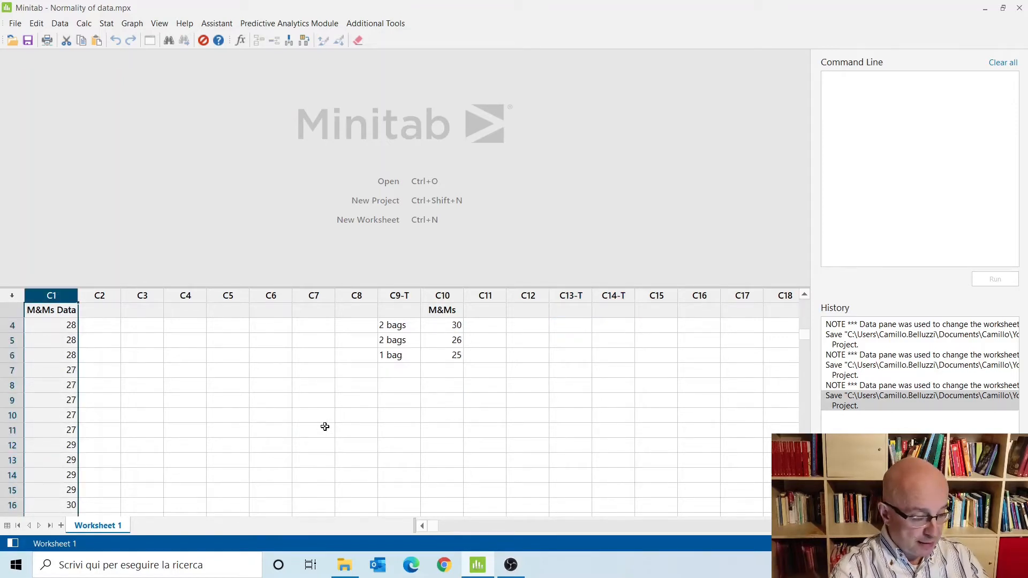
{"action": "scroll", "coordinate": [325, 427], "scroll_direction": "down", "scroll_amount": 2}
{"action": "scroll", "coordinate": [321, 427], "scroll_direction": "up", "scroll_amount": 3}
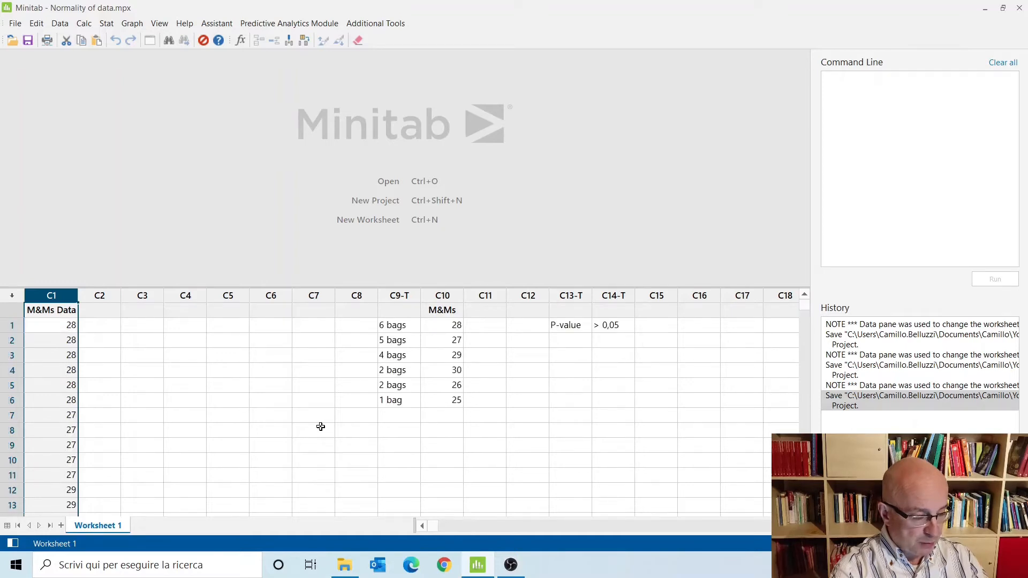
{"action": "left_click", "coordinate": [284, 402]}
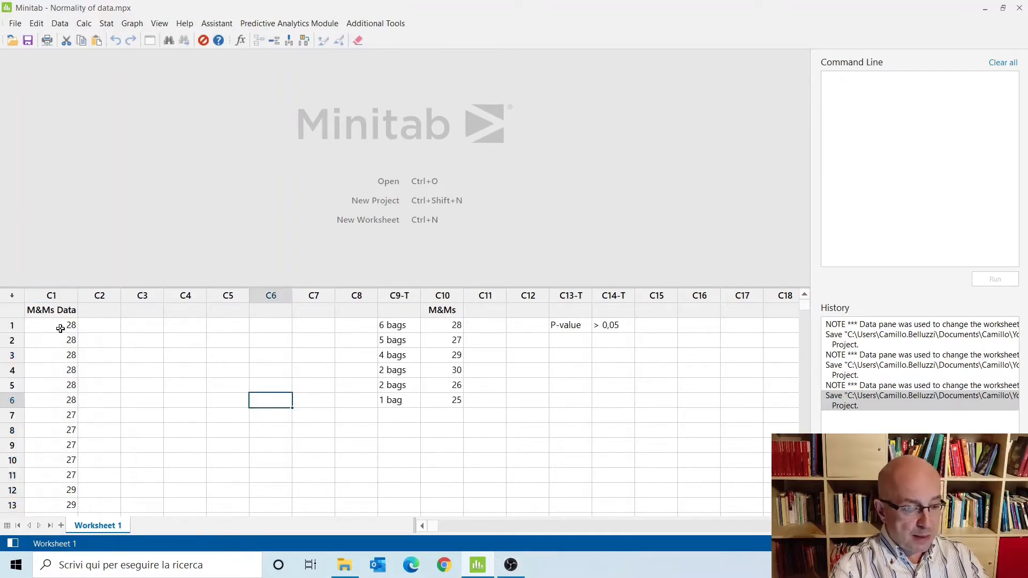
{"action": "left_click_drag", "start_coordinate": [59, 326], "coordinate": [50, 401]}
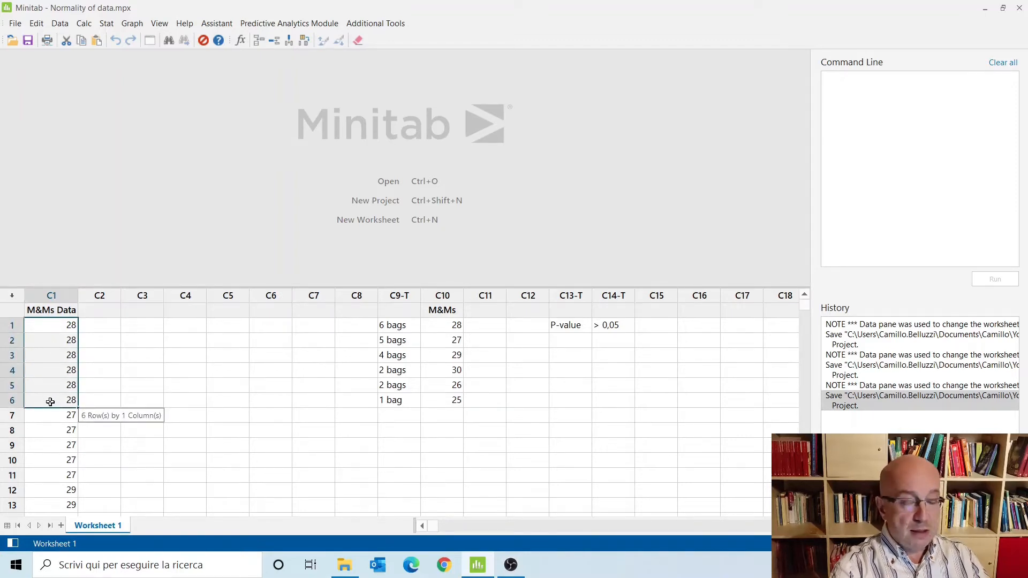
{"action": "left_click_drag", "start_coordinate": [416, 331], "coordinate": [448, 328]}
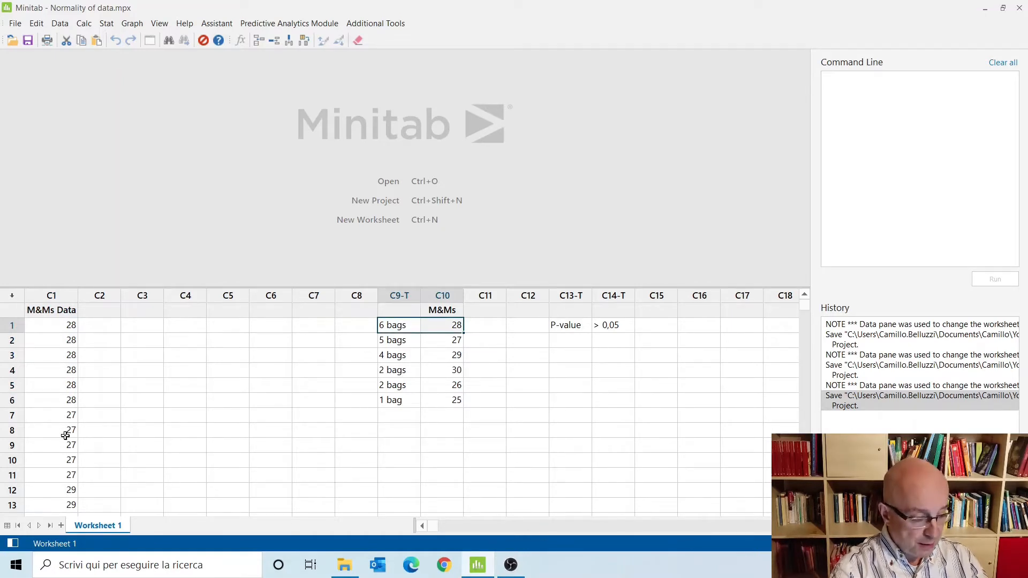
{"action": "left_click_drag", "start_coordinate": [65, 415], "coordinate": [65, 475]}
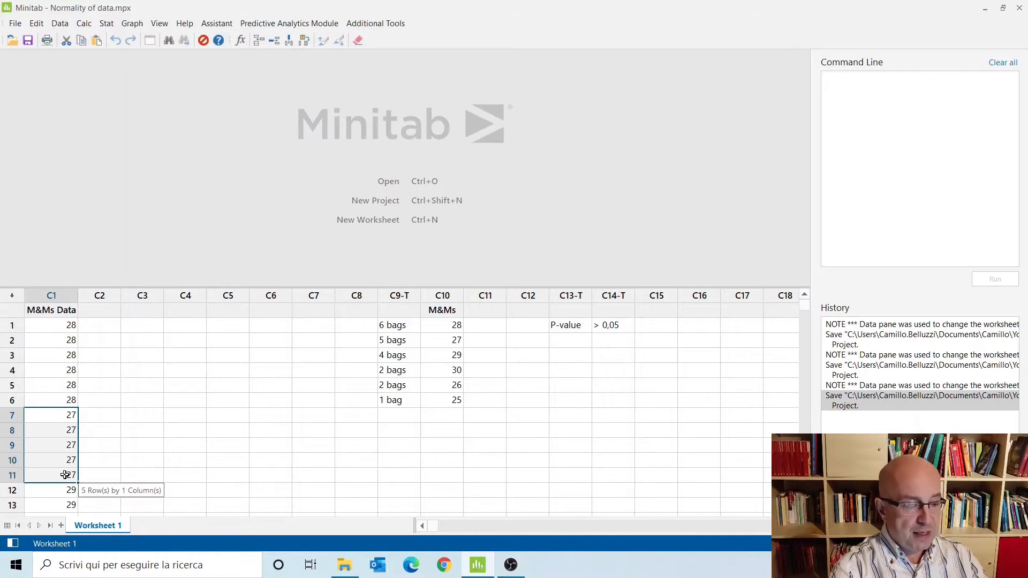
{"action": "left_click_drag", "start_coordinate": [396, 342], "coordinate": [457, 345]}
{"action": "scroll", "coordinate": [166, 427], "scroll_direction": "down", "scroll_amount": 1}
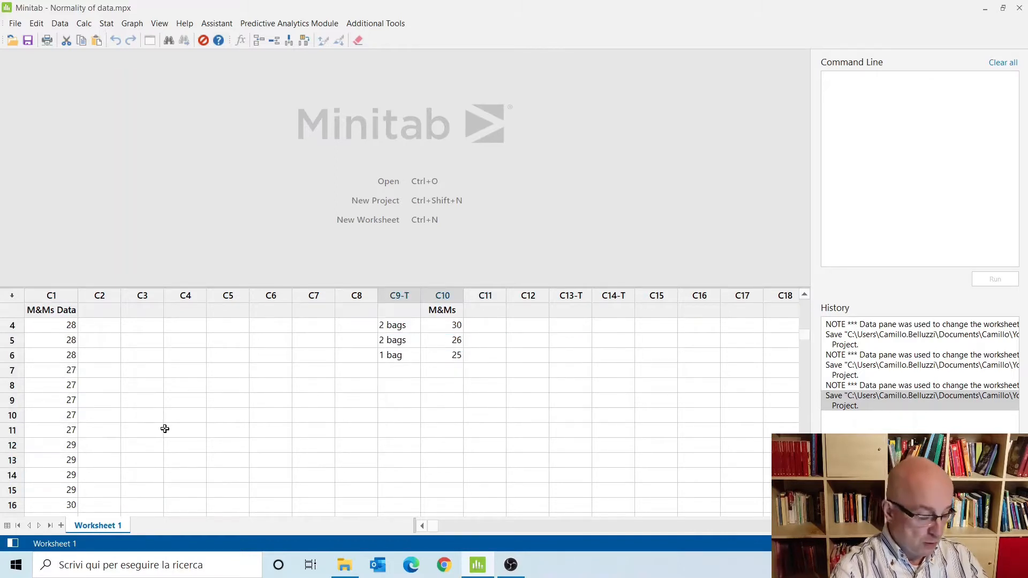
{"action": "scroll", "coordinate": [161, 430], "scroll_direction": "up", "scroll_amount": 1}
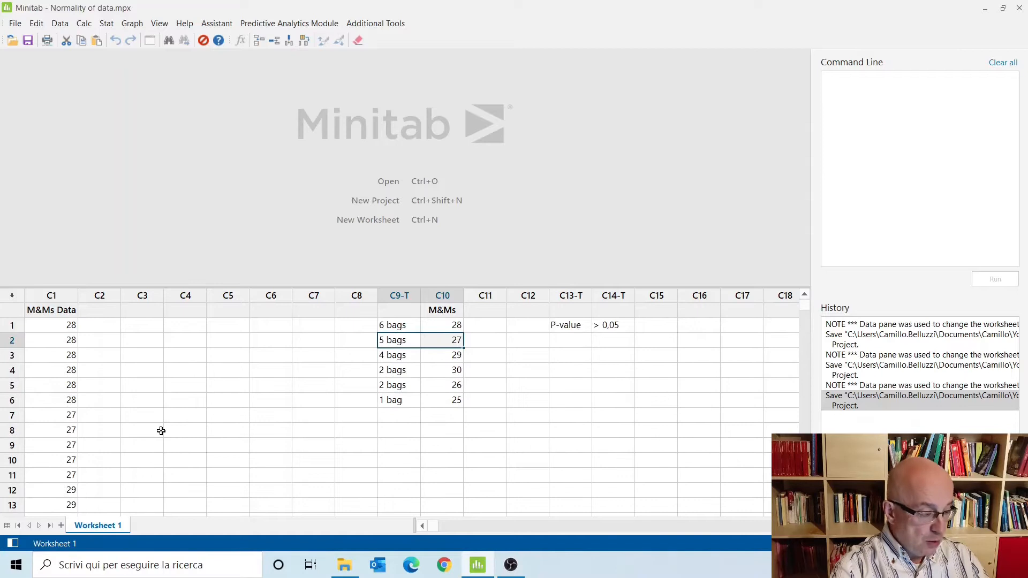
{"action": "left_click", "coordinate": [60, 293]}
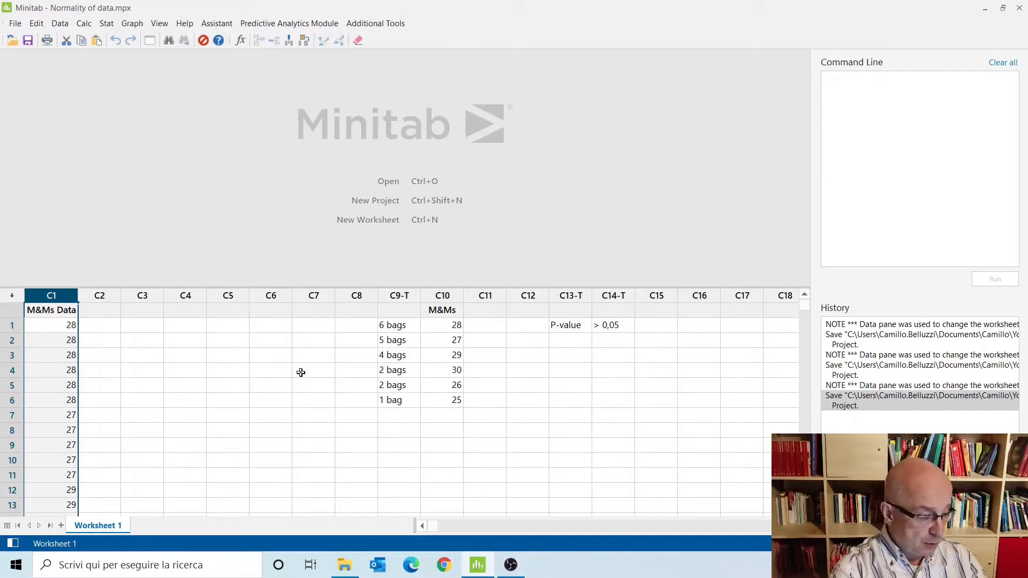
{"action": "left_click", "coordinate": [280, 371]}
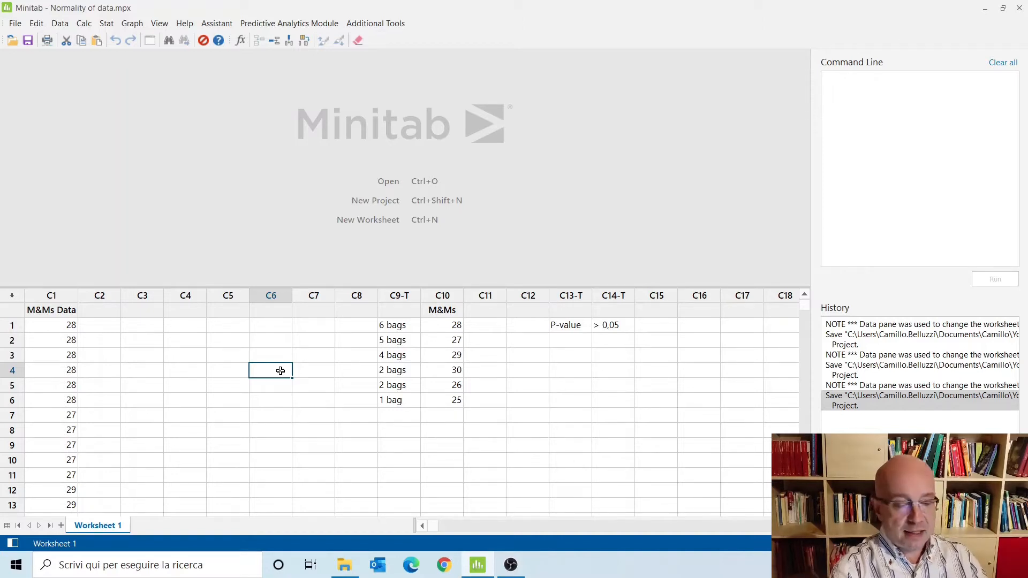
{"action": "left_click", "coordinate": [306, 384]}
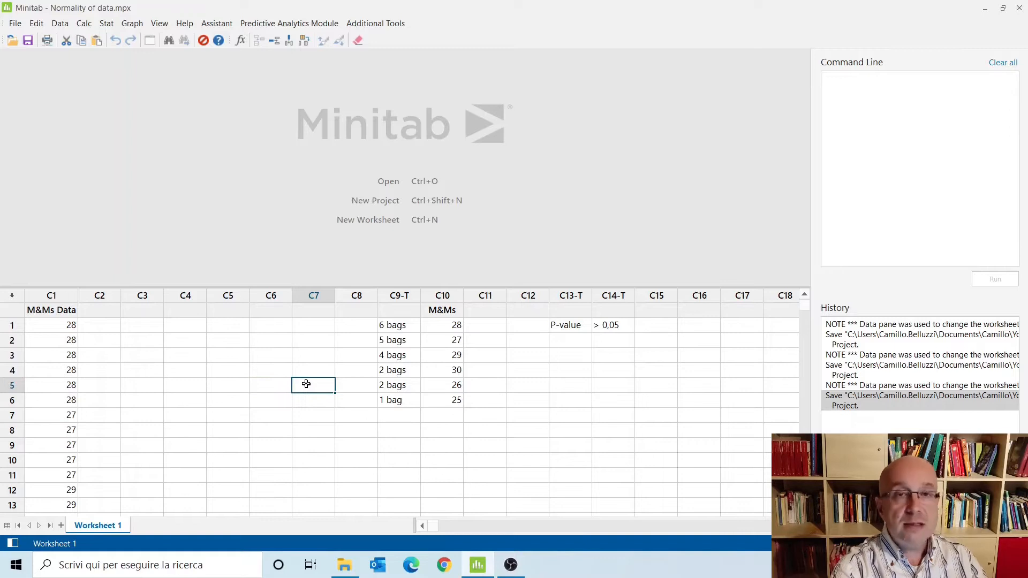
Step: Create a Graphical Summary from the Basic Statistics tools for the M&Ms Data variable
{"action": "left_click", "coordinate": [107, 25]}
{"action": "mouse_move", "coordinate": [113, 39]}
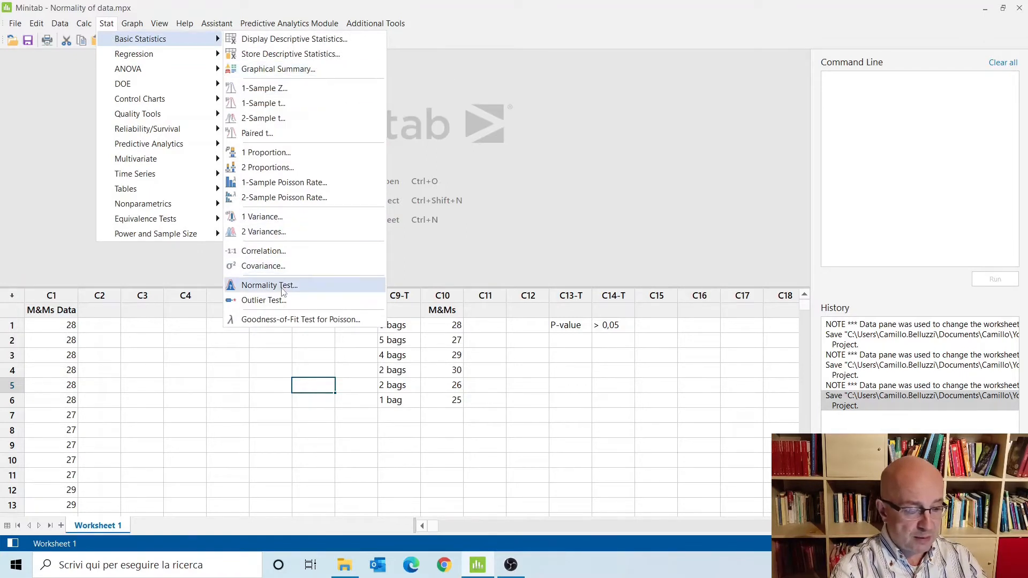
{"action": "left_click", "coordinate": [298, 70]}
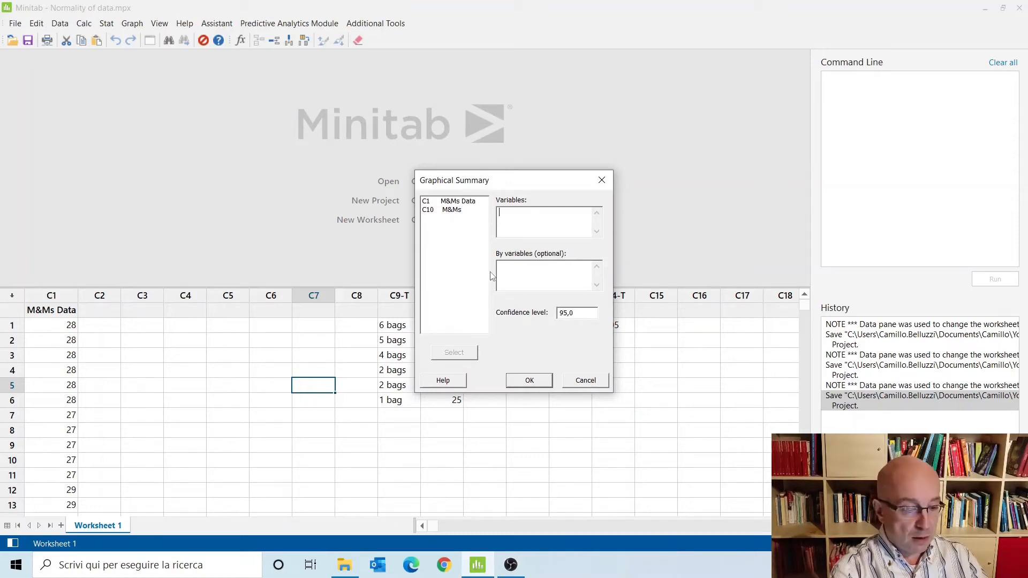
{"action": "double_click", "coordinate": [466, 206]}
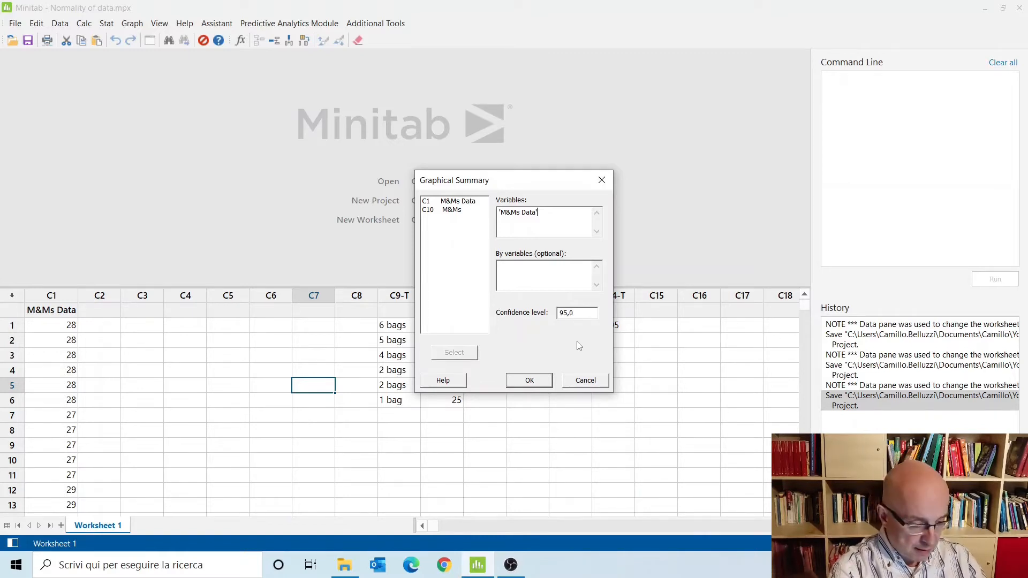
{"action": "left_click", "coordinate": [529, 380]}
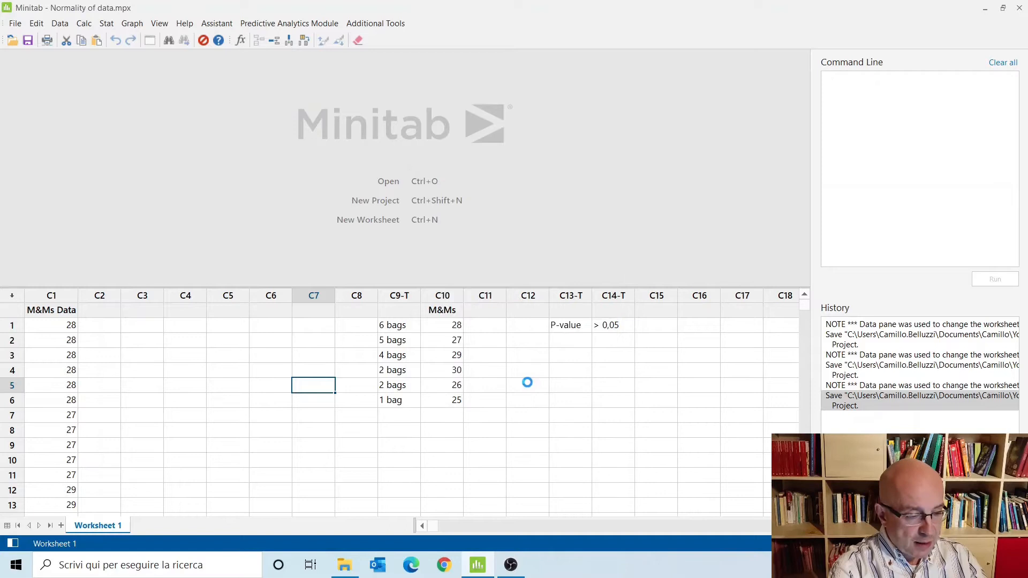
Step: Enlarge the output area above the worksheet and examine the histogram in the M&Ms Data summary report
{"action": "left_click_drag", "start_coordinate": [585, 287], "coordinate": [586, 439]}
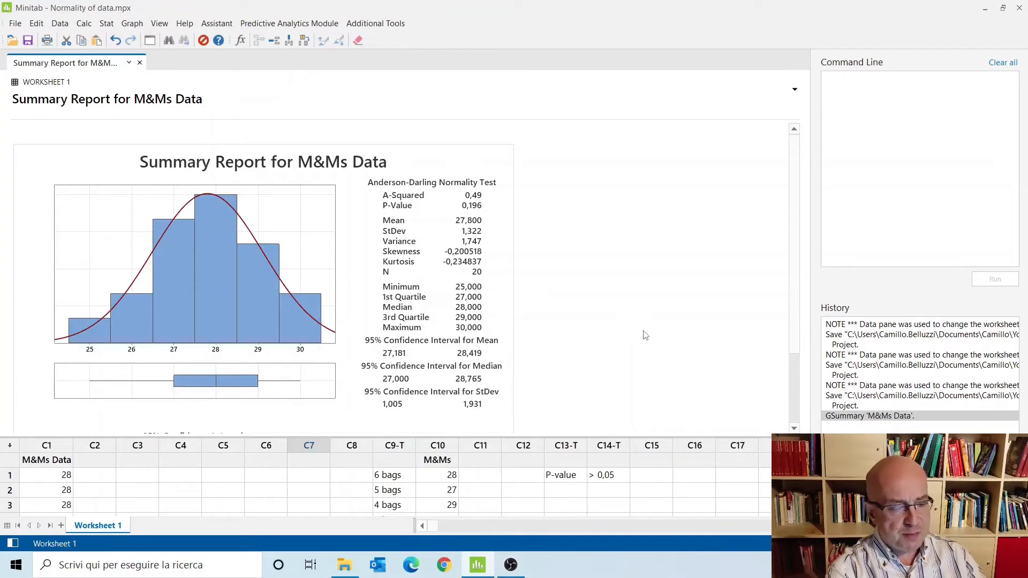
{"action": "mouse_move", "coordinate": [104, 332]}
{"action": "mouse_move", "coordinate": [234, 296]}
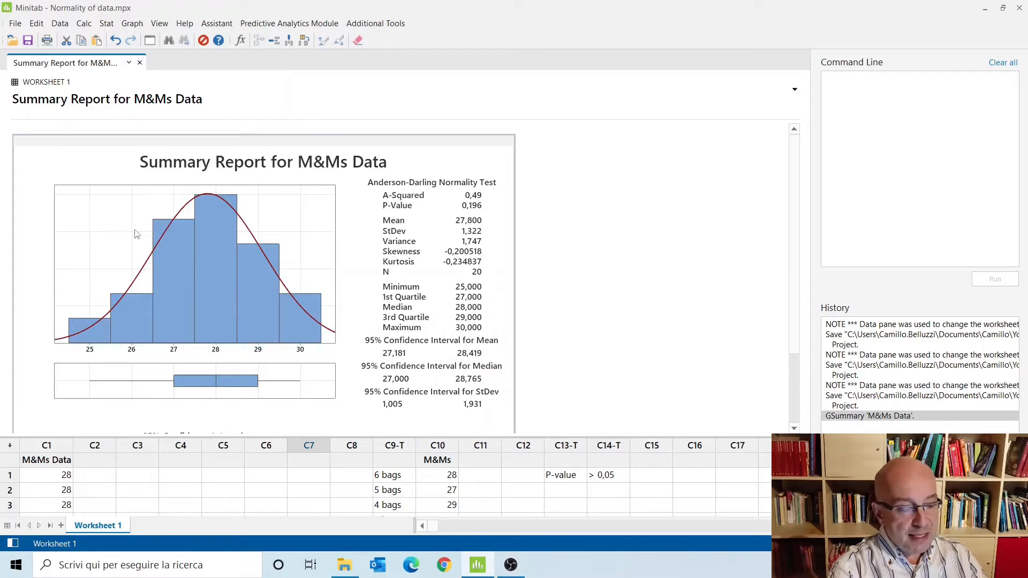
{"action": "mouse_move", "coordinate": [322, 331]}
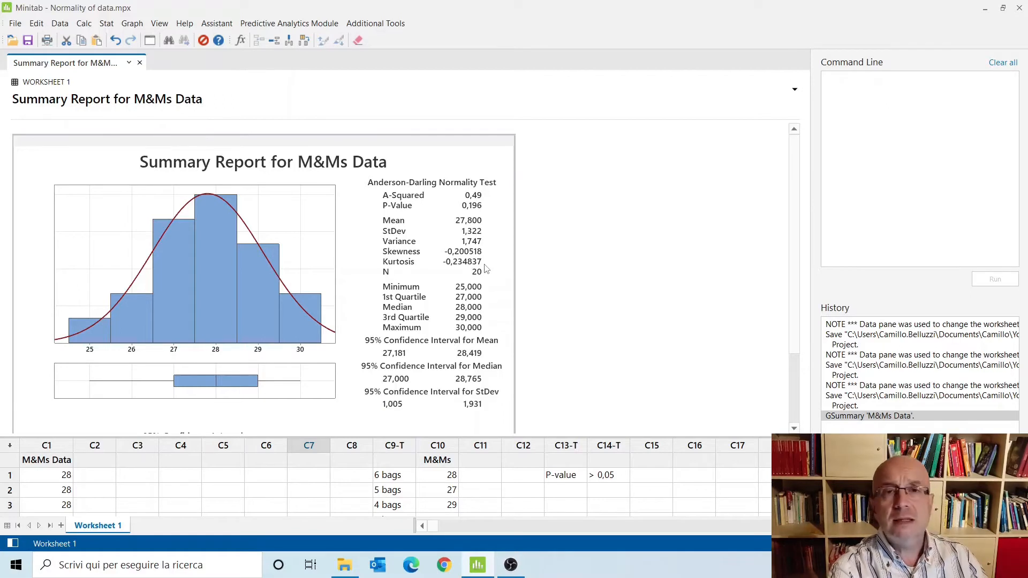
{"action": "left_click", "coordinate": [107, 24]}
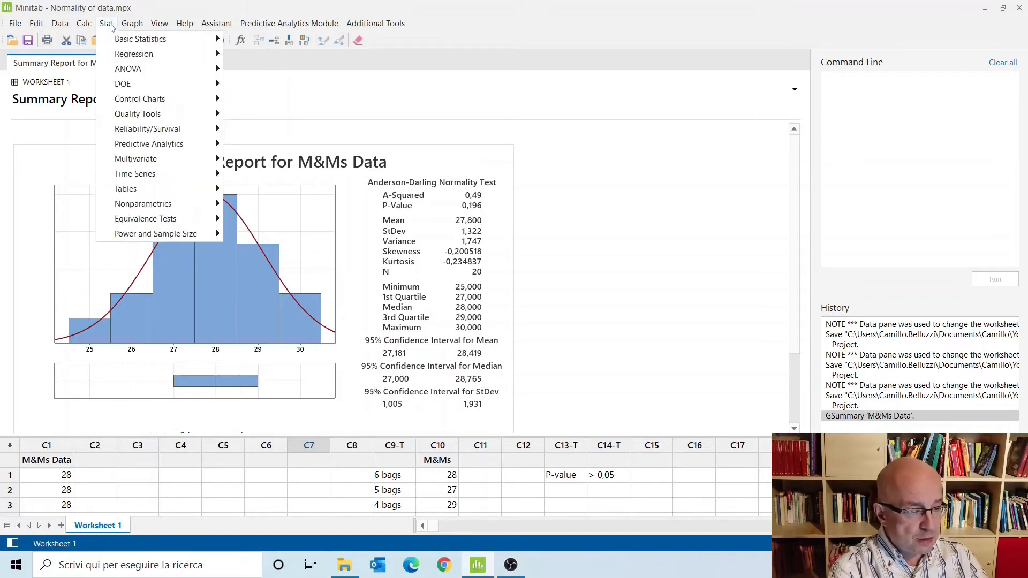
{"action": "mouse_move", "coordinate": [161, 44]}
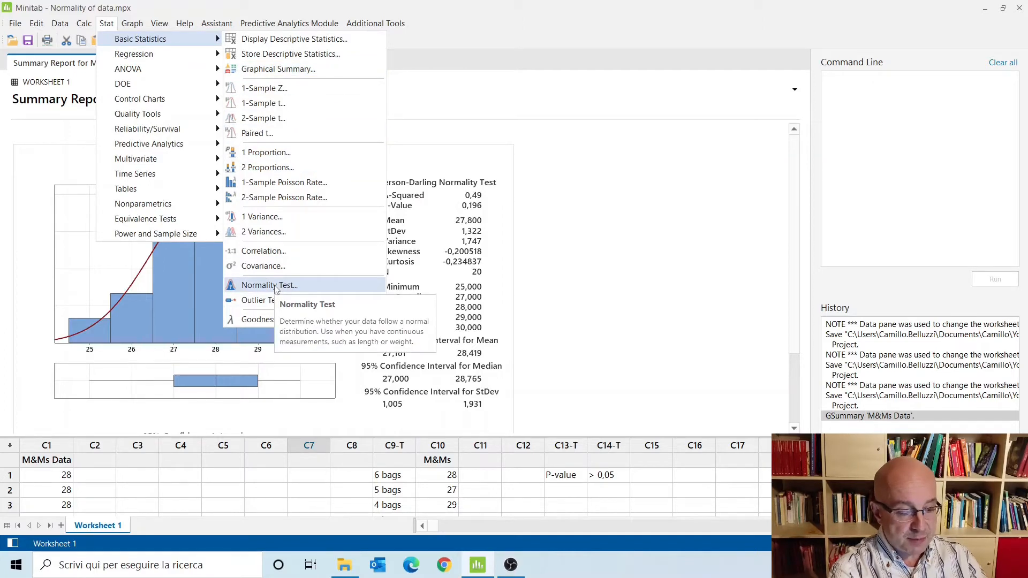
{"action": "left_click", "coordinate": [661, 294]}
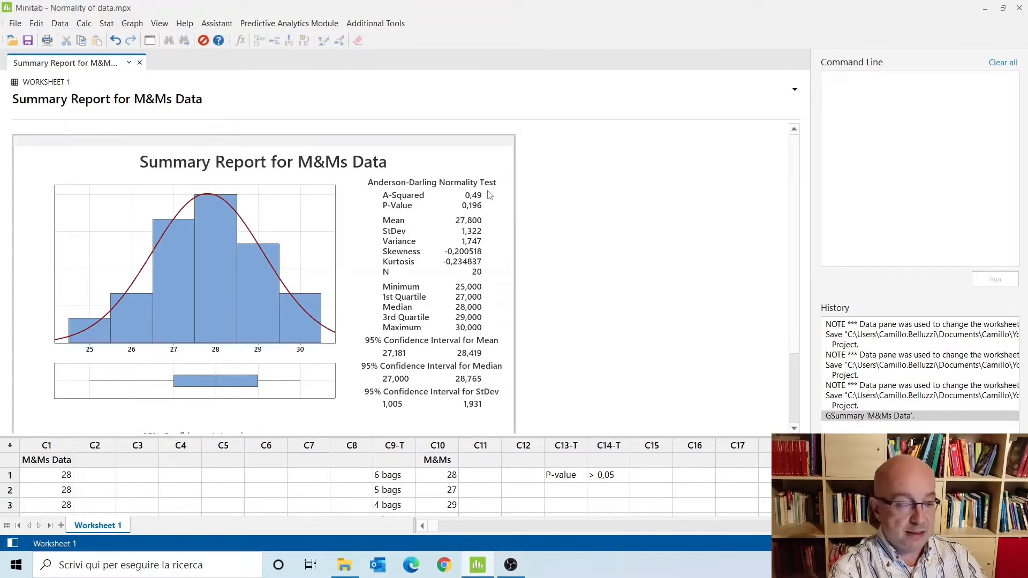
{"action": "left_click", "coordinate": [106, 24]}
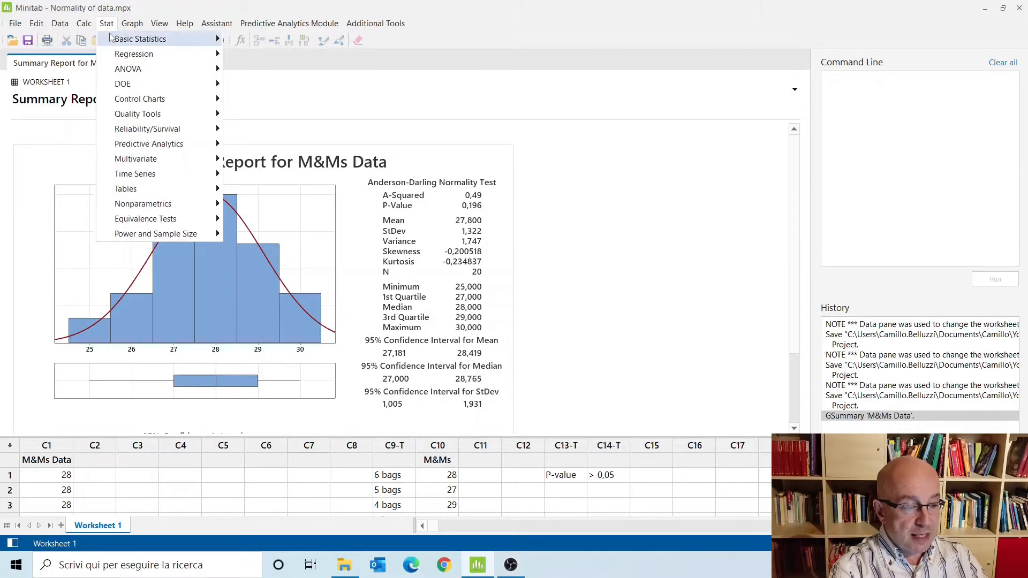
{"action": "mouse_move", "coordinate": [113, 39]}
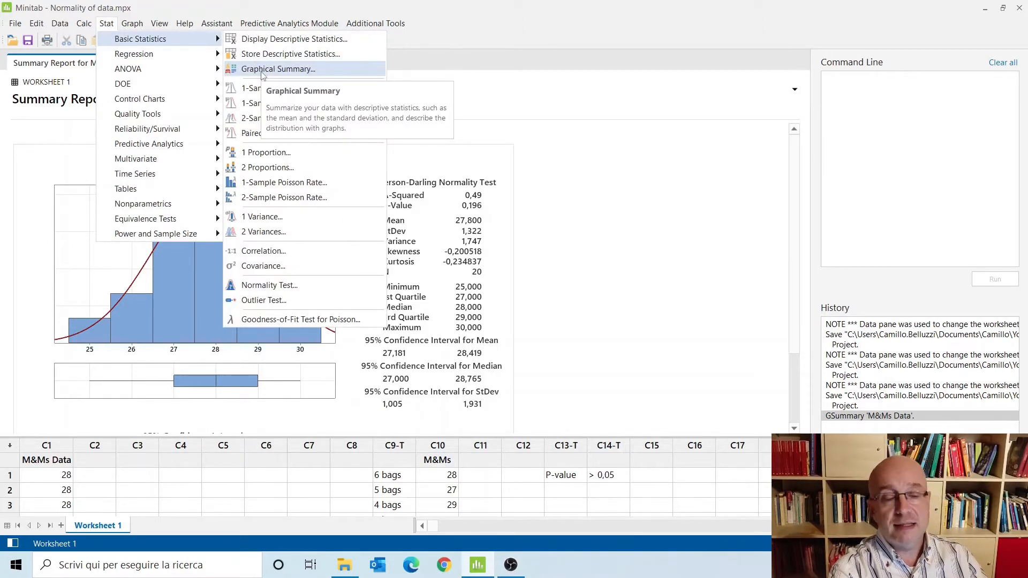
{"action": "left_click", "coordinate": [621, 222]}
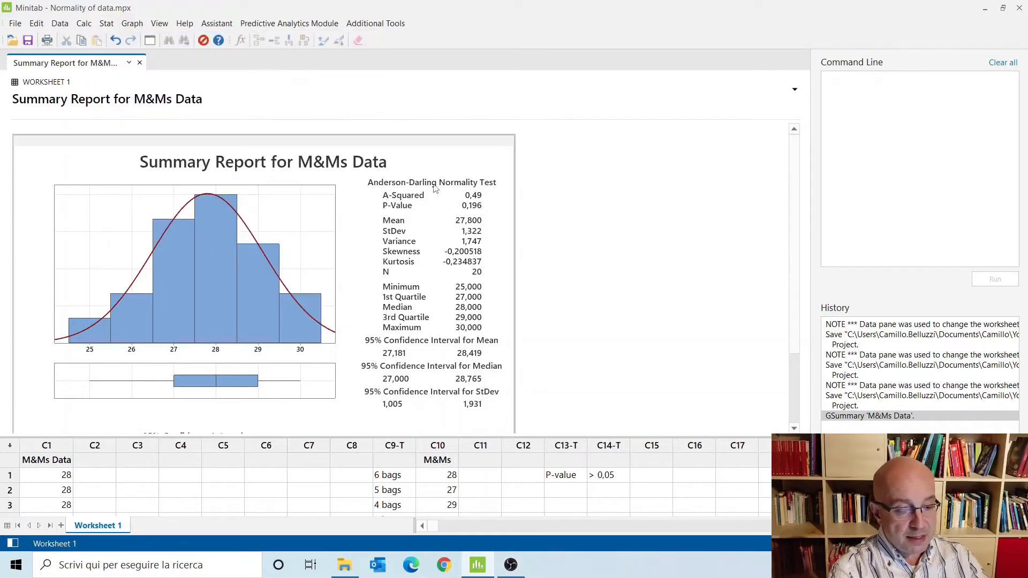
Step: Run an Anderson-Darling Normality Test on the M&Ms Data variable with no percentile lines
{"action": "left_click", "coordinate": [106, 24]}
{"action": "mouse_move", "coordinate": [113, 42]}
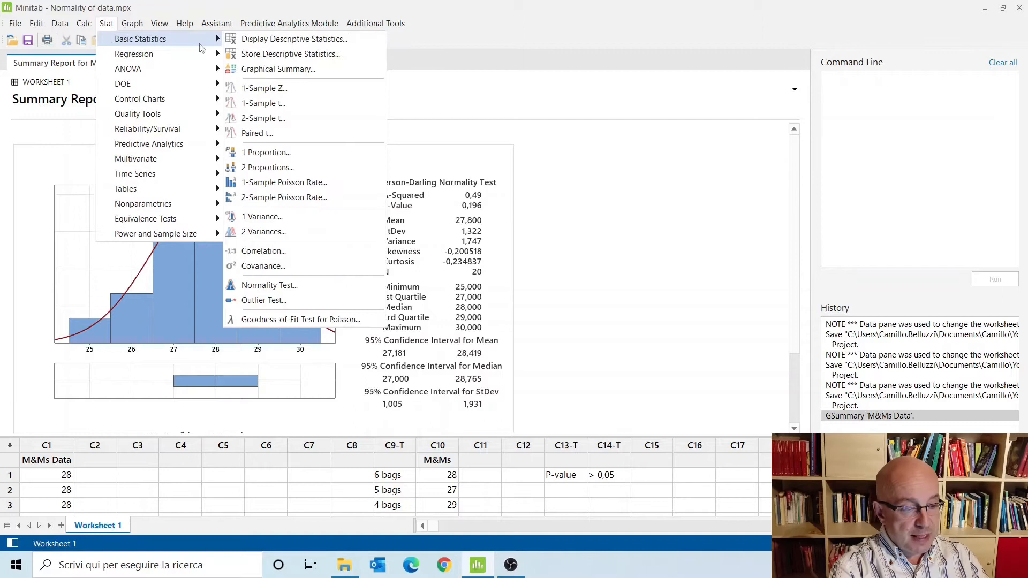
{"action": "left_click", "coordinate": [283, 289]}
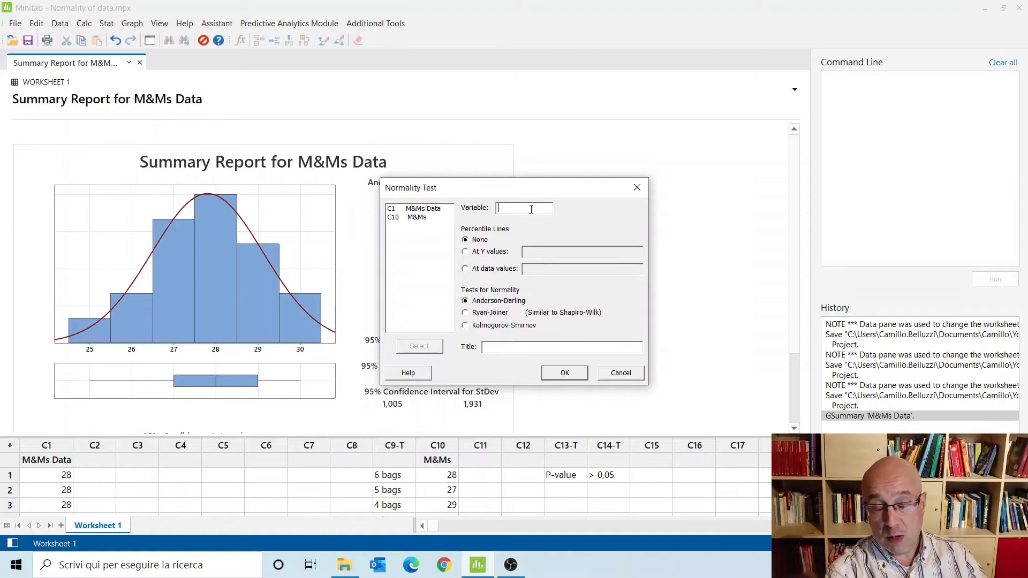
{"action": "left_click", "coordinate": [423, 209]}
{"action": "double_click", "coordinate": [426, 210]}
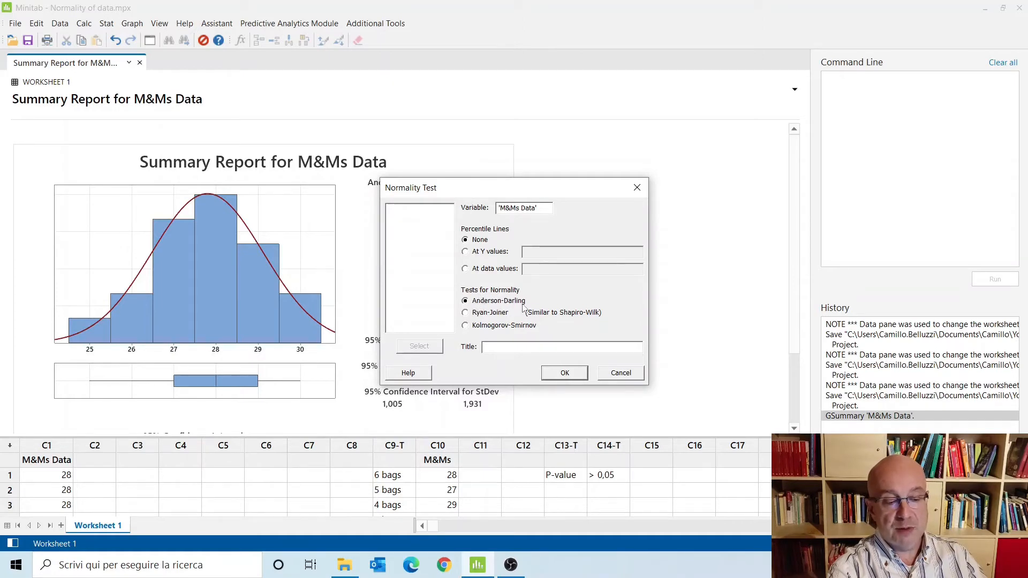
{"action": "left_click", "coordinate": [566, 374]}
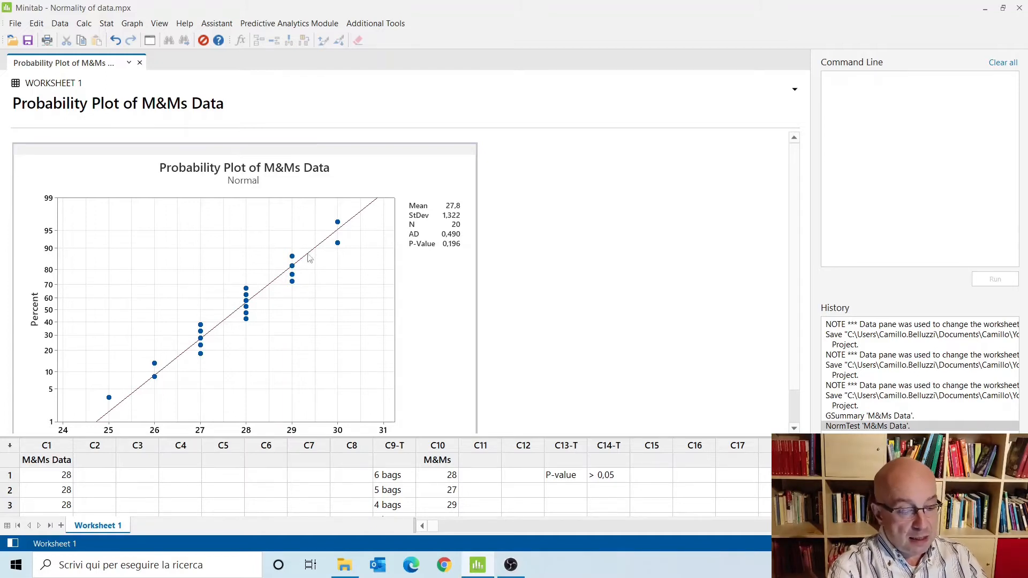
Step: Examine how the points follow the line in the M&Ms Data probability plot, then enlarge the worksheet area over the output
{"action": "mouse_move", "coordinate": [247, 291]}
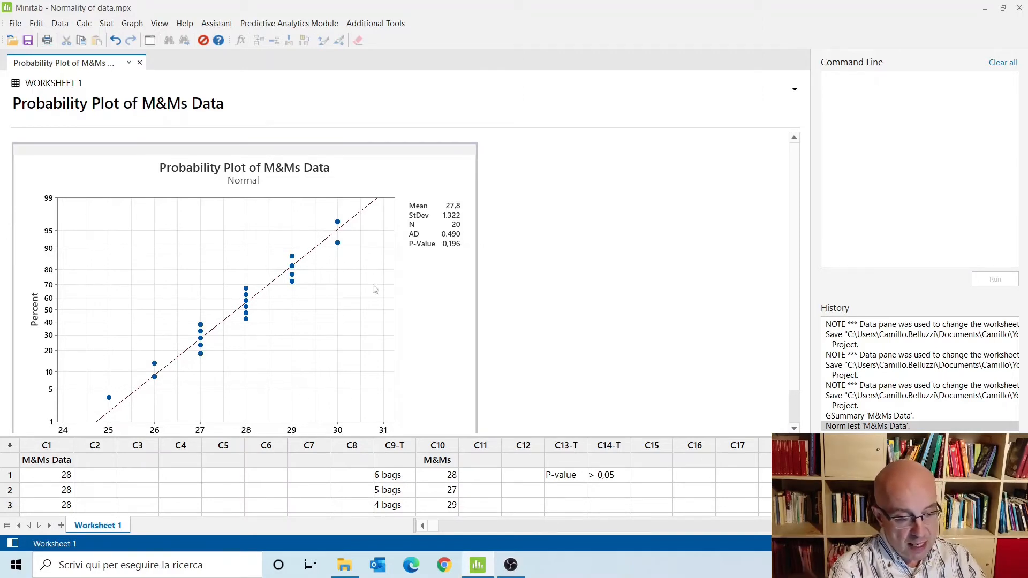
{"action": "mouse_move", "coordinate": [112, 402]}
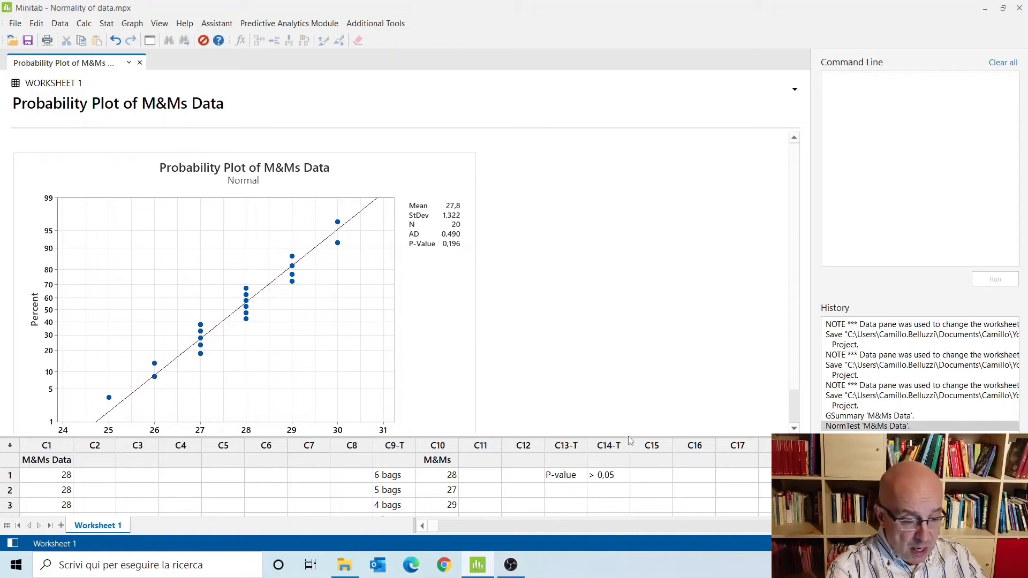
{"action": "left_click_drag", "start_coordinate": [627, 438], "coordinate": [623, 70]}
{"action": "left_click", "coordinate": [557, 252]}
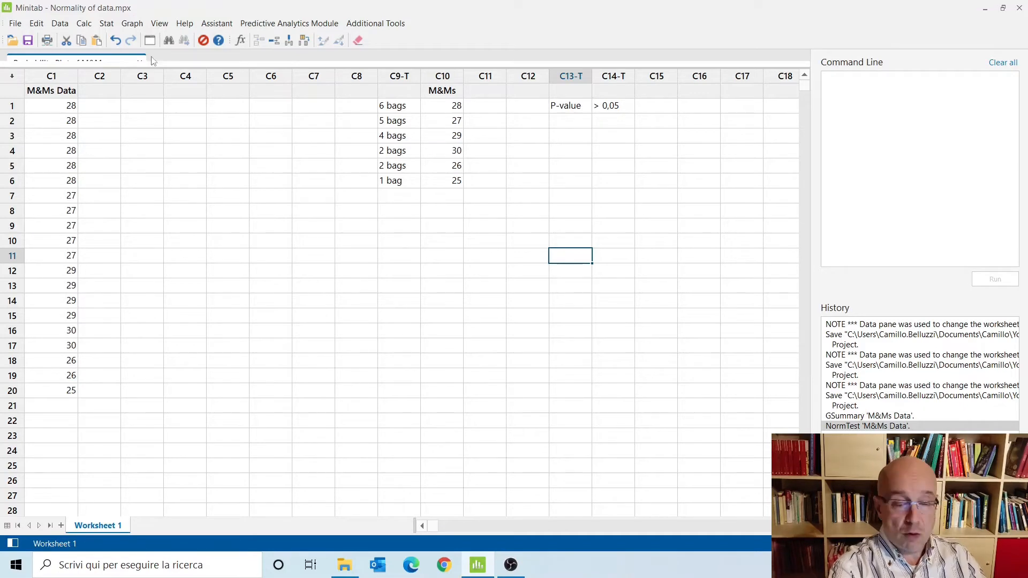
Step: Generate 20 rows of normally distributed random data in column C2 with mean 20,0 and standard deviation 1,0
{"action": "left_click", "coordinate": [83, 24]}
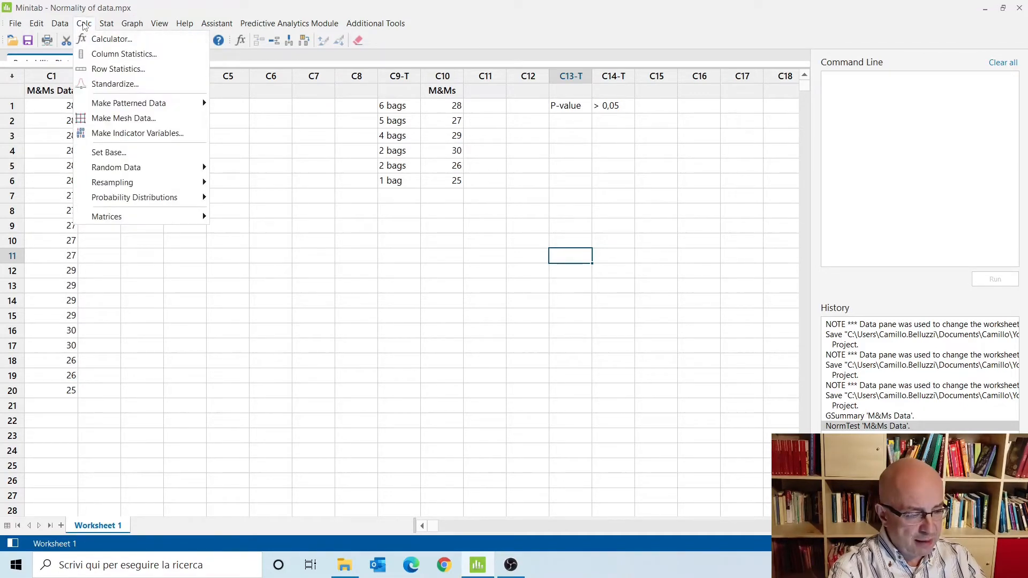
{"action": "mouse_move", "coordinate": [124, 169]}
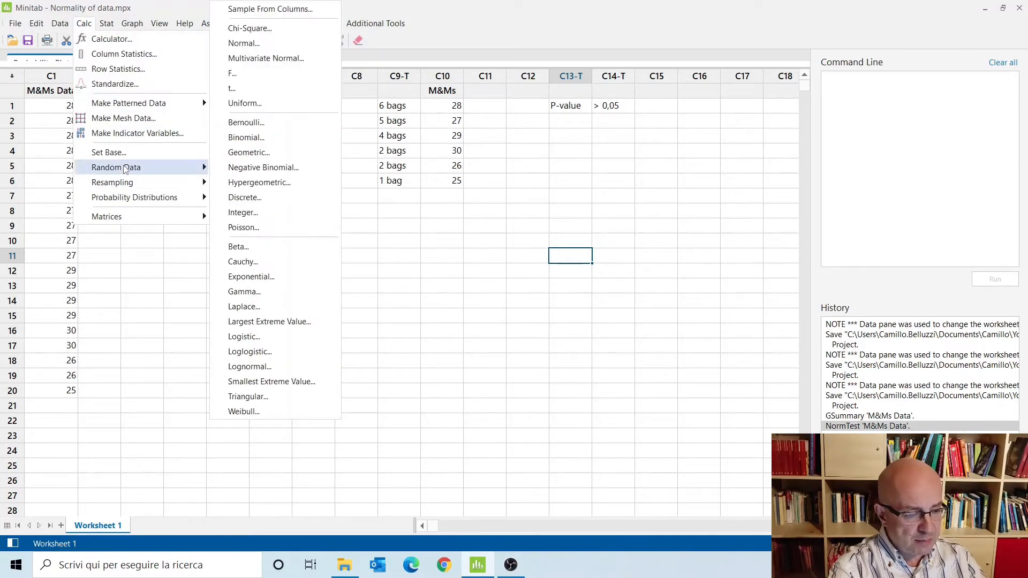
{"action": "left_click", "coordinate": [244, 43]}
{"action": "left_click", "coordinate": [611, 210]}
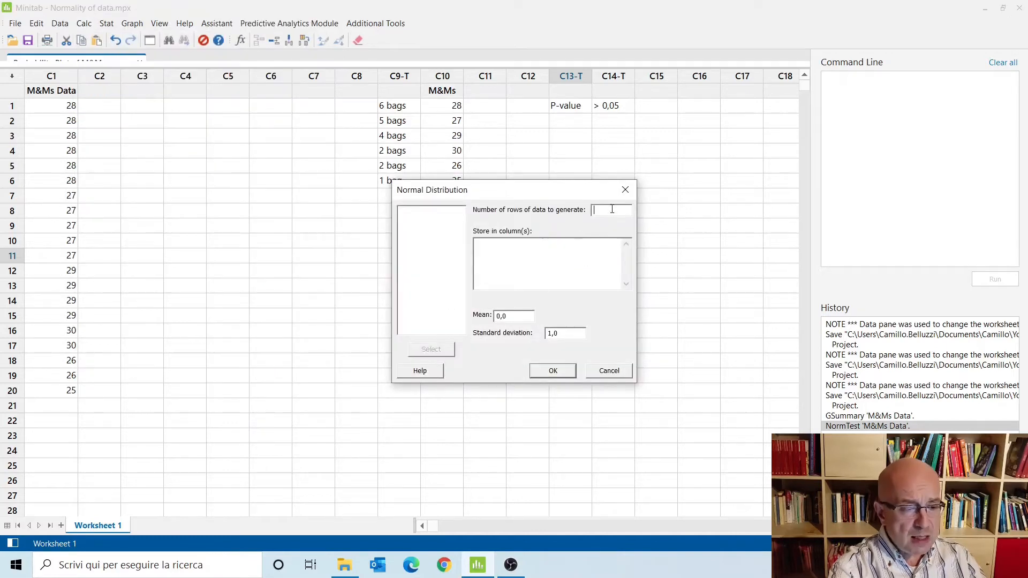
{"action": "type", "text": "20"}
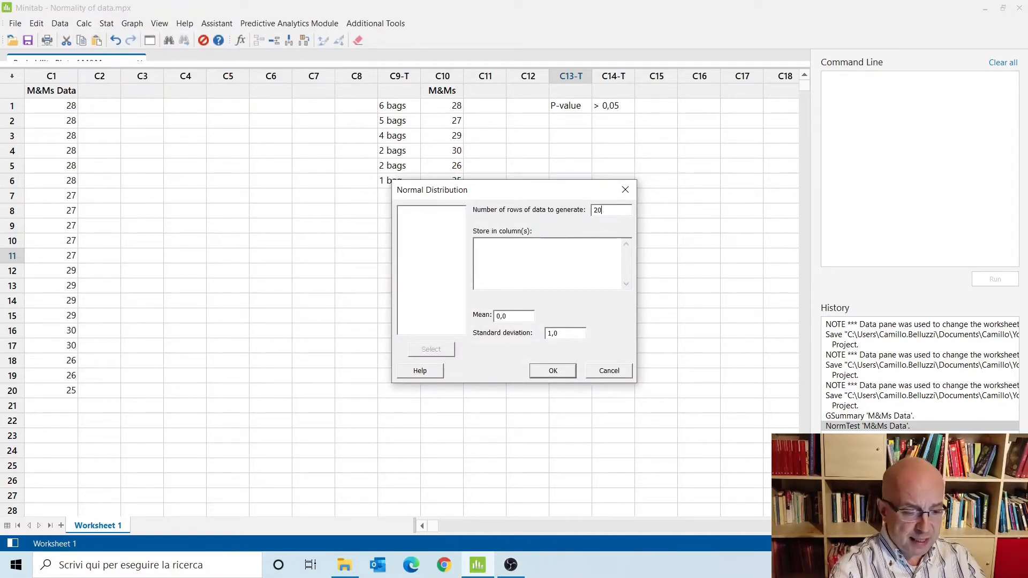
{"action": "left_click", "coordinate": [547, 255]}
{"action": "type", "text": "C2"}
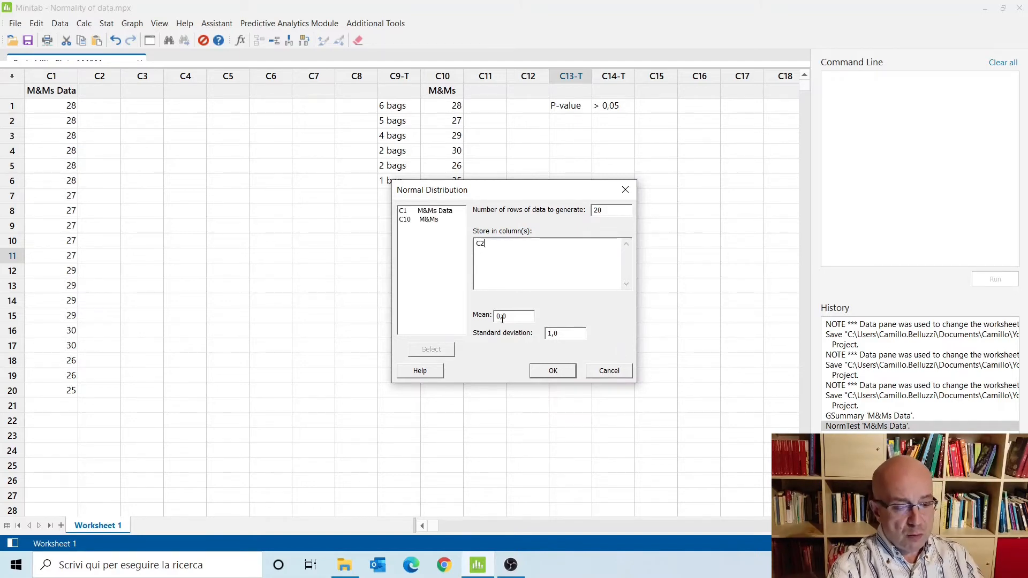
{"action": "left_click", "coordinate": [498, 316]}
{"action": "type", "text": "2"}
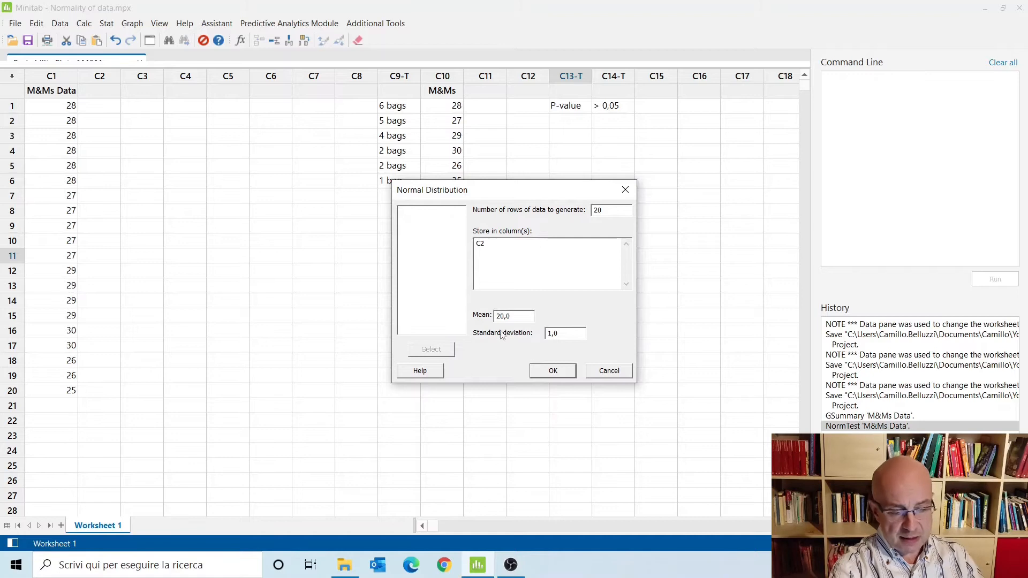
{"action": "left_click", "coordinate": [556, 372]}
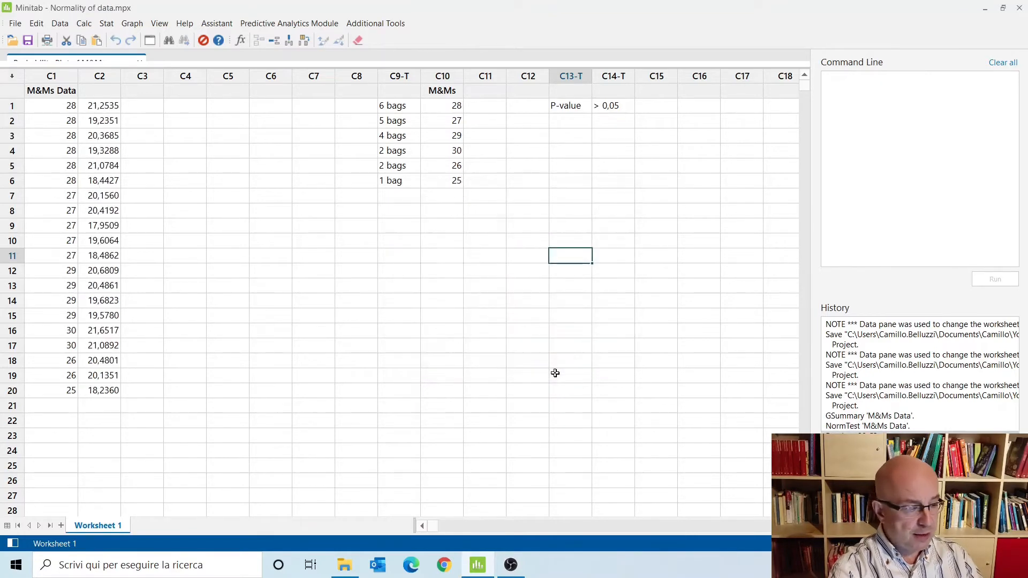
Step: Name column C2 D1 and review its 20 generated values
{"action": "left_click", "coordinate": [108, 89]}
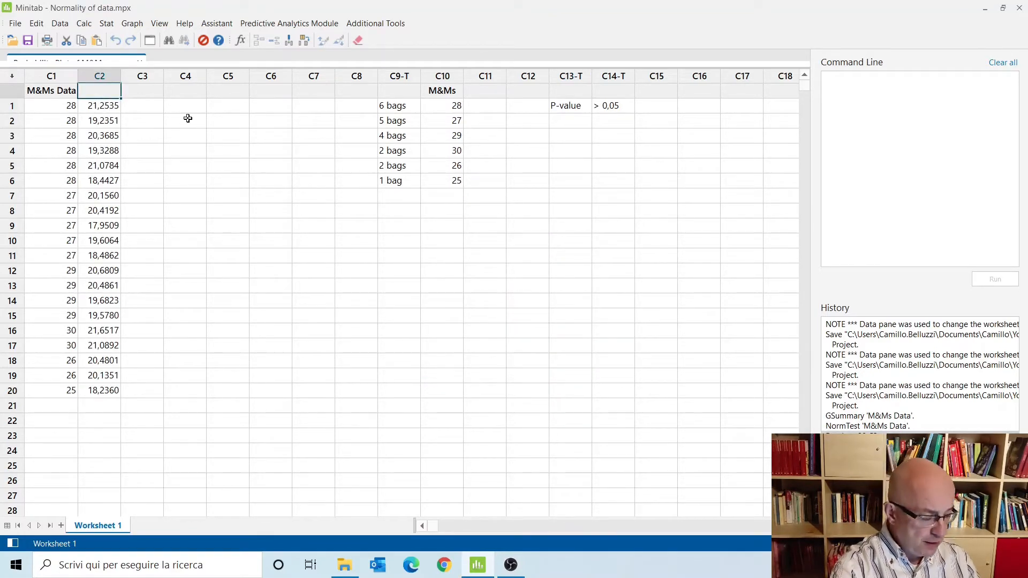
{"action": "type", "text": "D"}
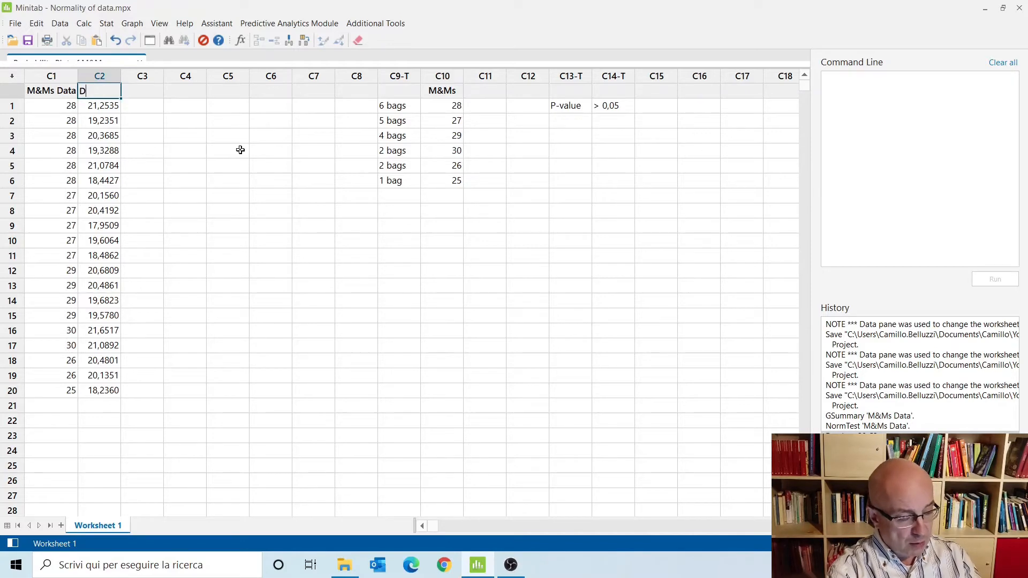
{"action": "type", "text": "1"}
{"action": "left_click", "coordinate": [289, 258]}
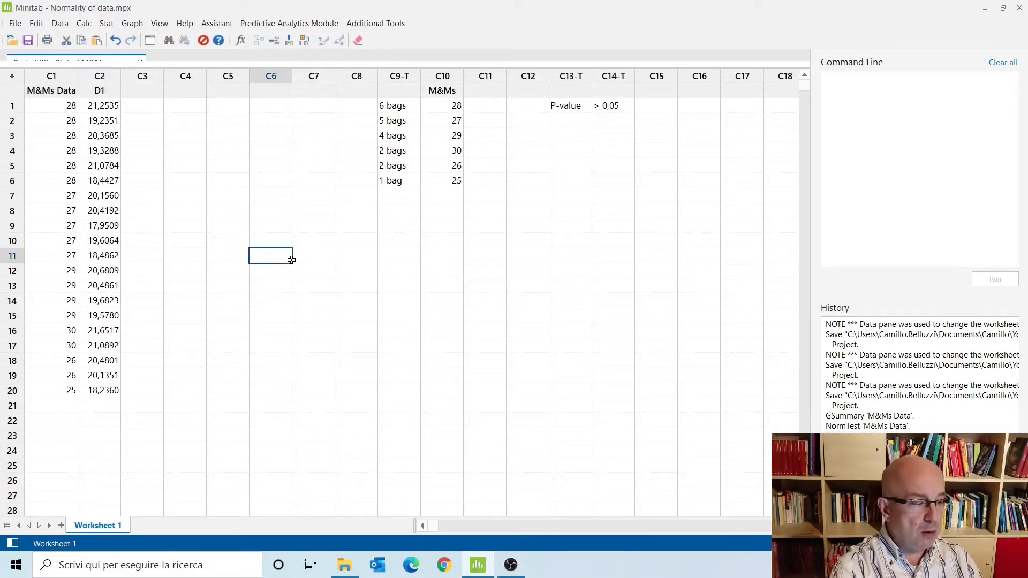
{"action": "left_click_drag", "start_coordinate": [114, 106], "coordinate": [83, 390]}
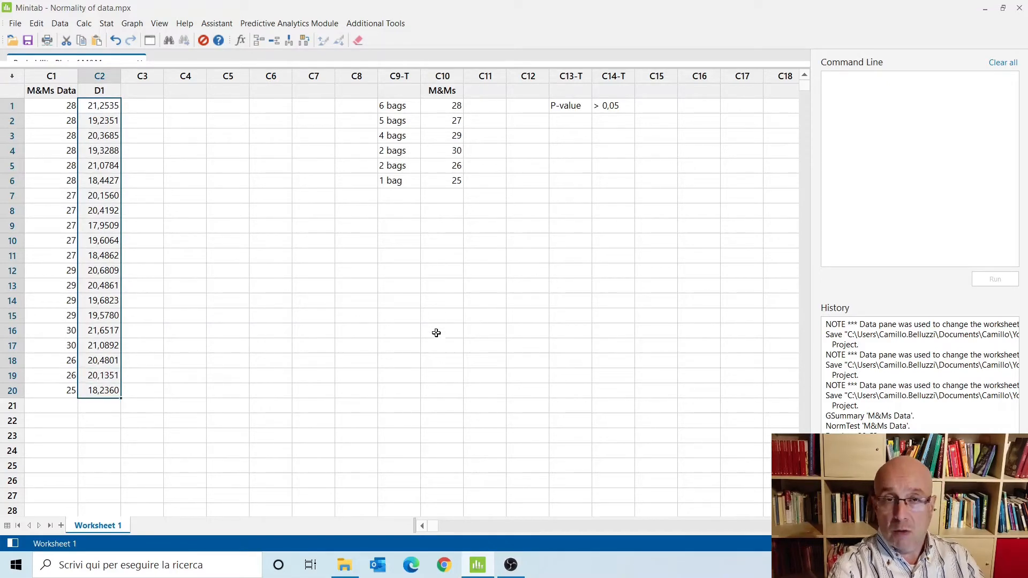
{"action": "left_click", "coordinate": [426, 306]}
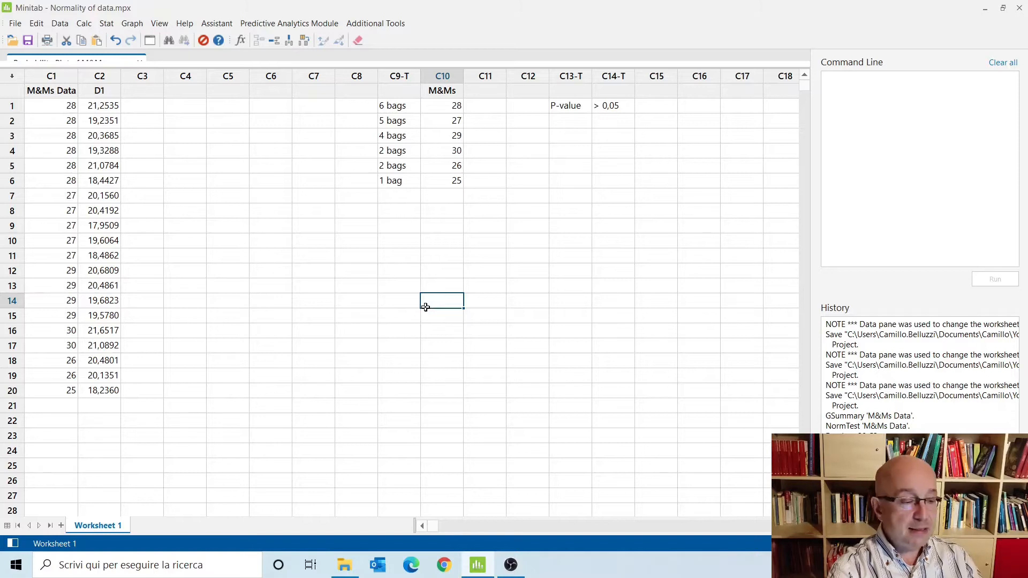
Step: Create a Graphical Summary from the Basic Statistics tools for the D1 variable at a 95,0 confidence level
{"action": "left_click", "coordinate": [112, 24]}
{"action": "mouse_move", "coordinate": [118, 41]}
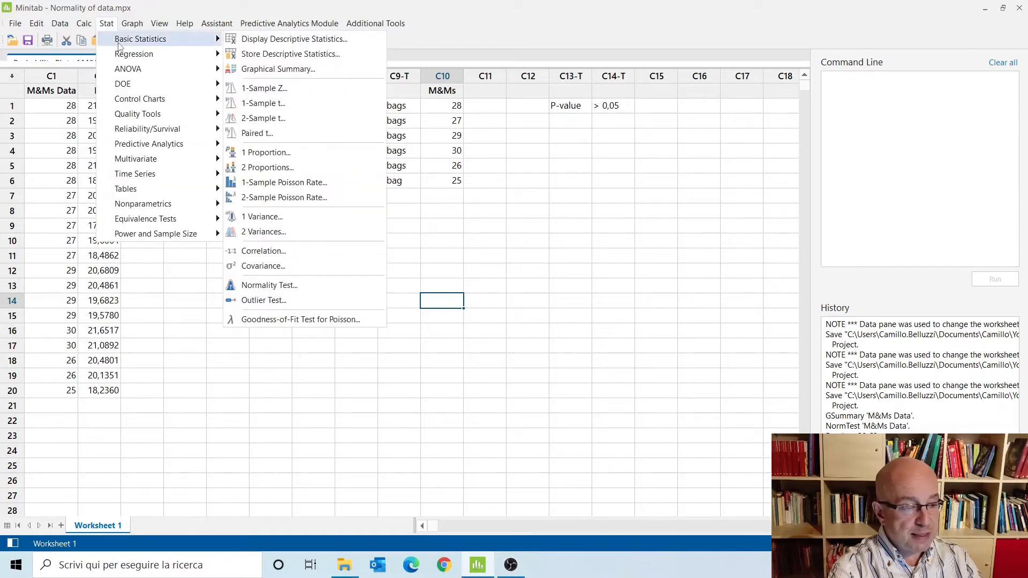
{"action": "left_click", "coordinate": [260, 69]}
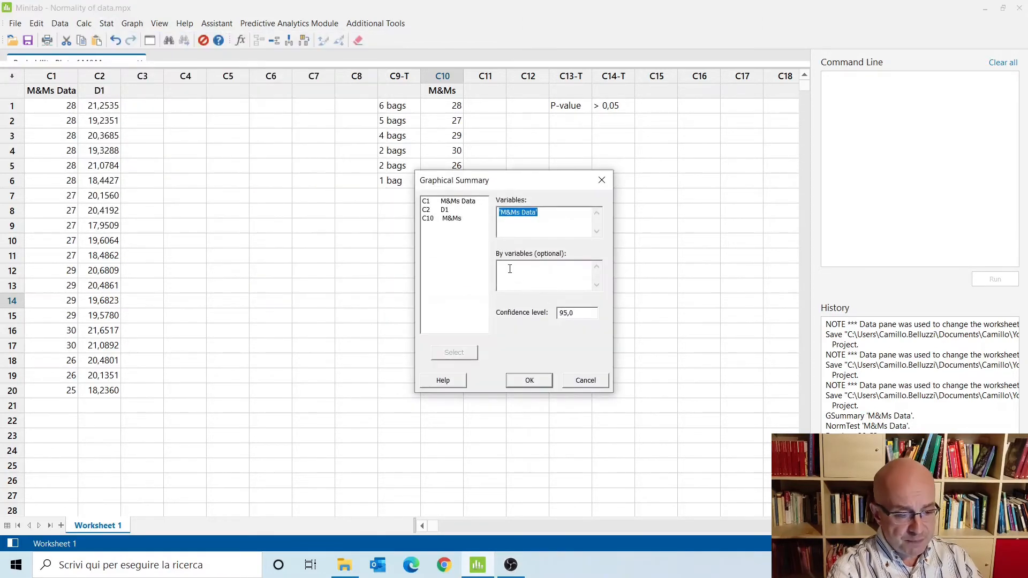
{"action": "double_click", "coordinate": [446, 210]}
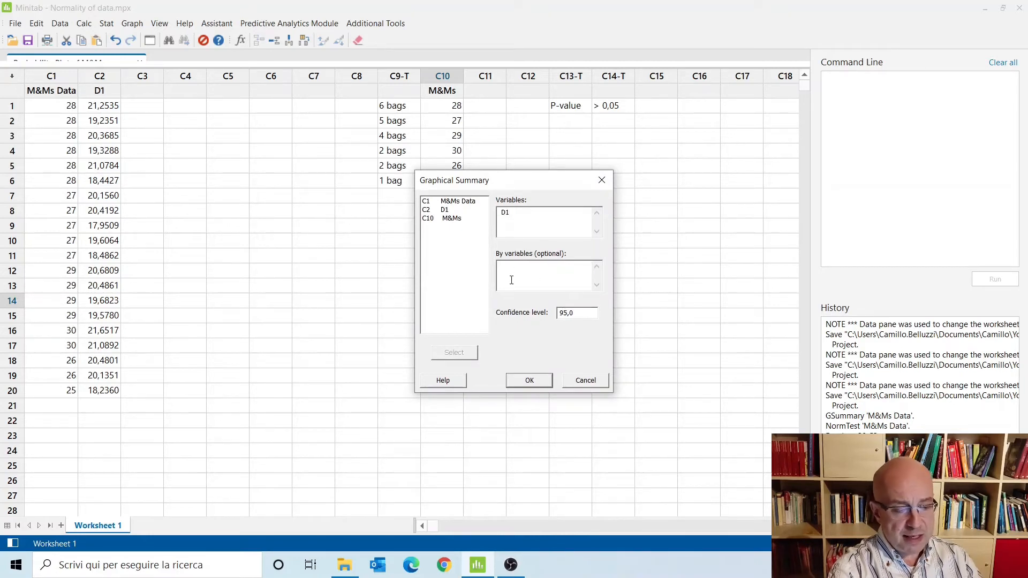
{"action": "left_click", "coordinate": [538, 381]}
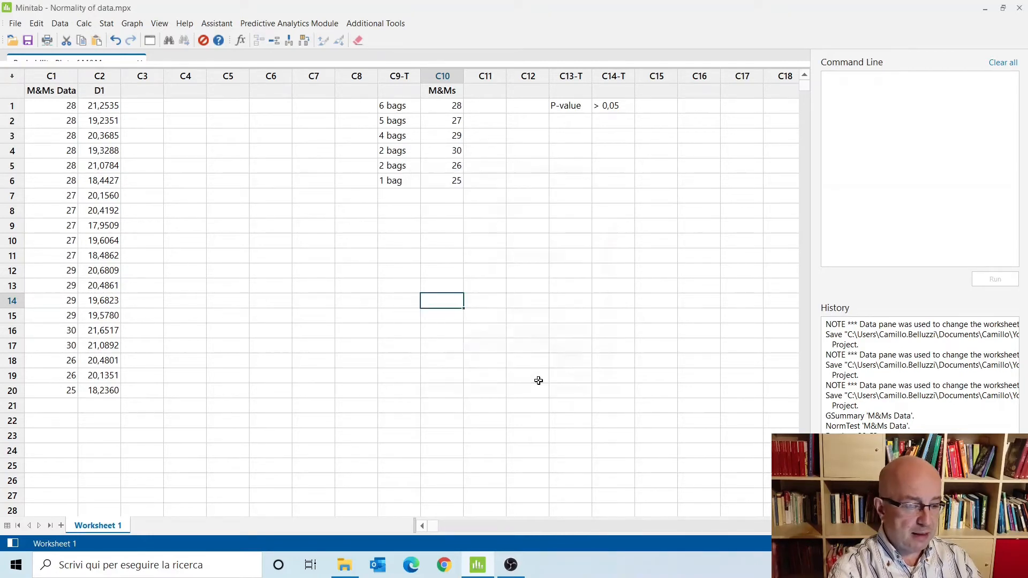
Step: Enlarge the output area to examine the D1 summary report, then return to the full worksheet and review the D1 values
{"action": "left_click_drag", "start_coordinate": [614, 67], "coordinate": [613, 387]}
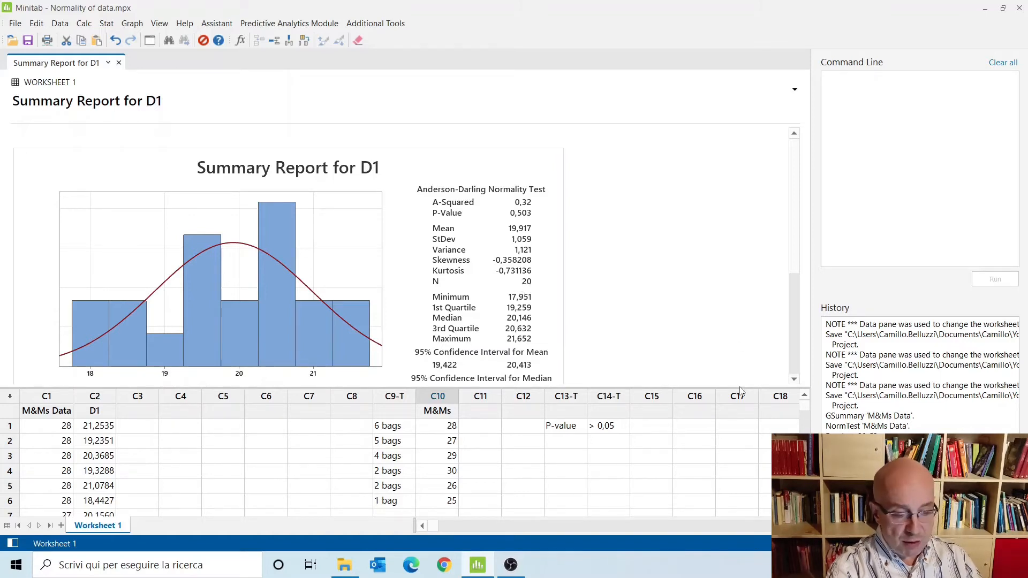
{"action": "left_click_drag", "start_coordinate": [739, 387], "coordinate": [734, 69]}
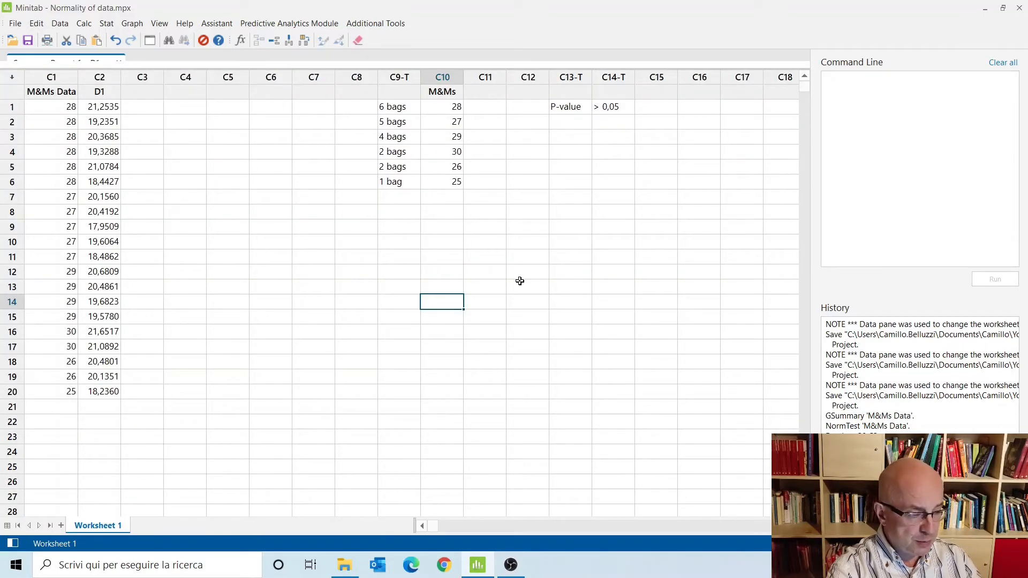
{"action": "left_click_drag", "start_coordinate": [107, 107], "coordinate": [104, 392]}
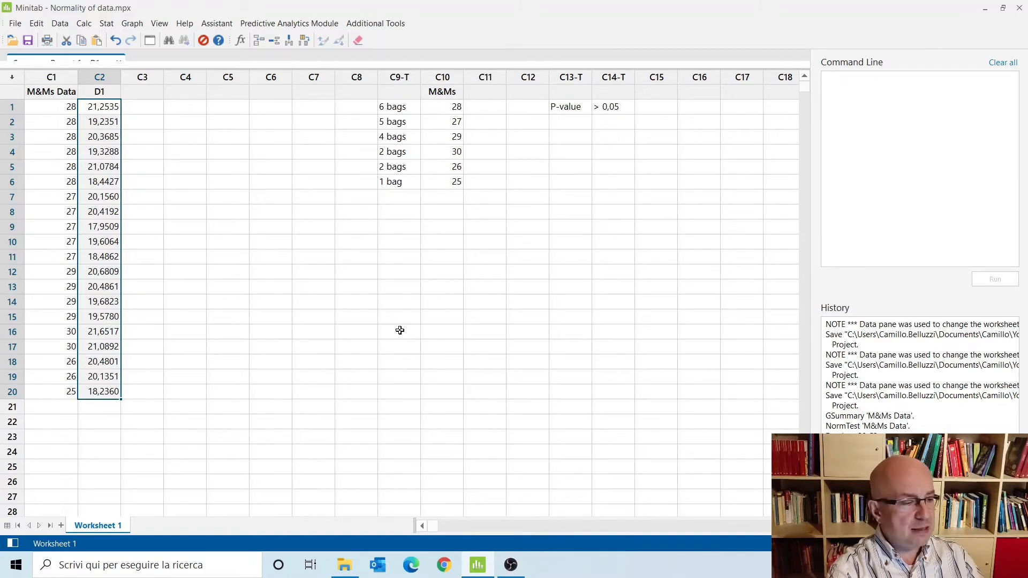
{"action": "left_click", "coordinate": [108, 110]}
{"action": "left_click_drag", "start_coordinate": [99, 320], "coordinate": [114, 385]}
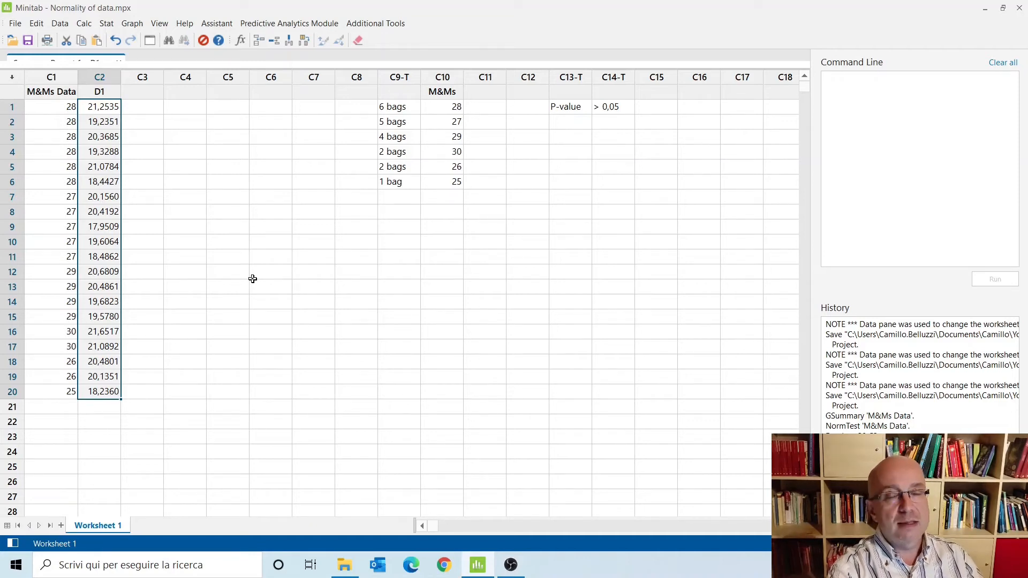
Step: Name column C3 D2
{"action": "left_click", "coordinate": [151, 94]}
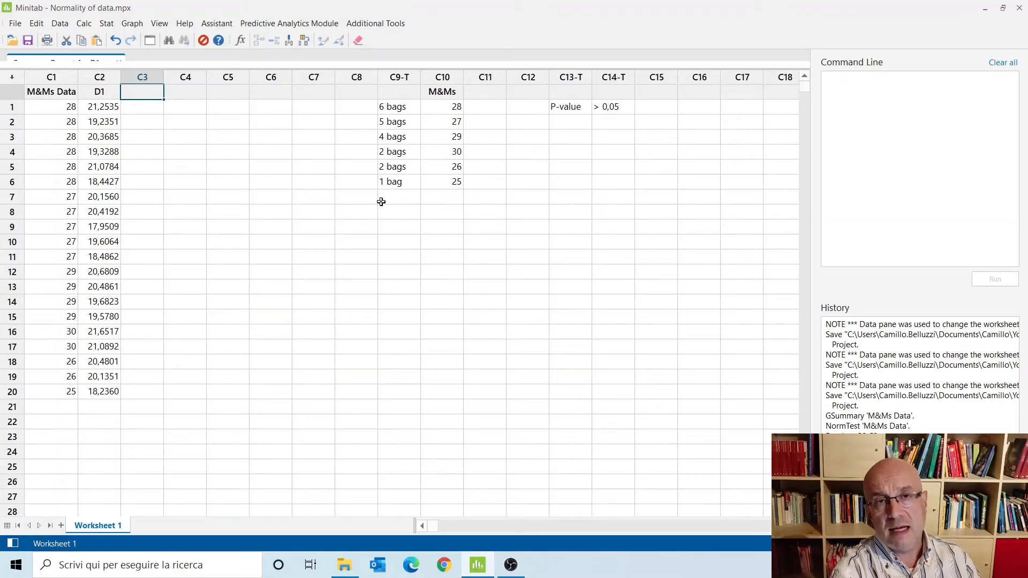
{"action": "type", "text": "D2"}
{"action": "left_click", "coordinate": [342, 271]}
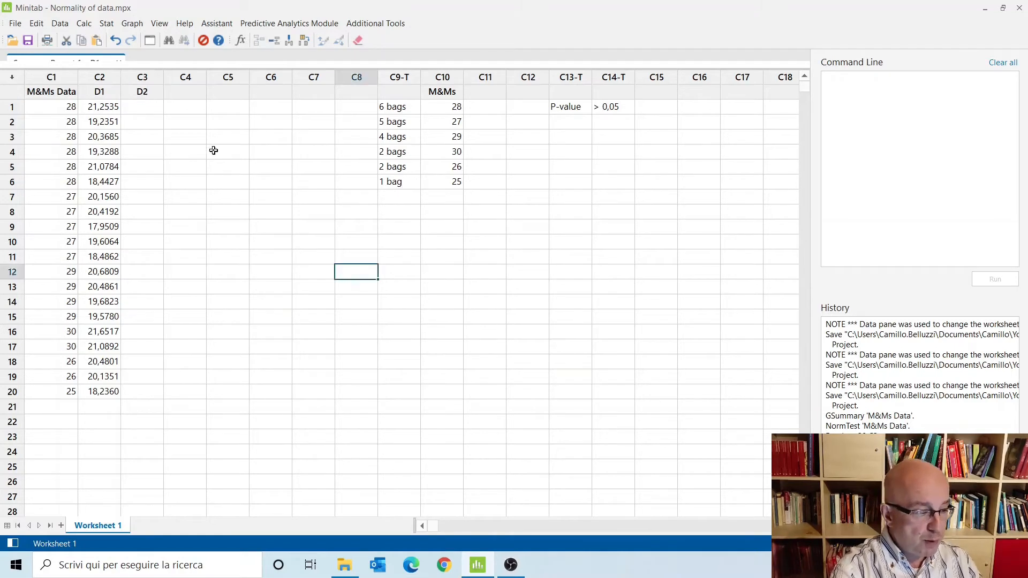
Step: Enter the D1 values rounded to whole numbers in D2 rows 1 to 5: 21, 19, 20, 19, 21
{"action": "left_click", "coordinate": [151, 106]}
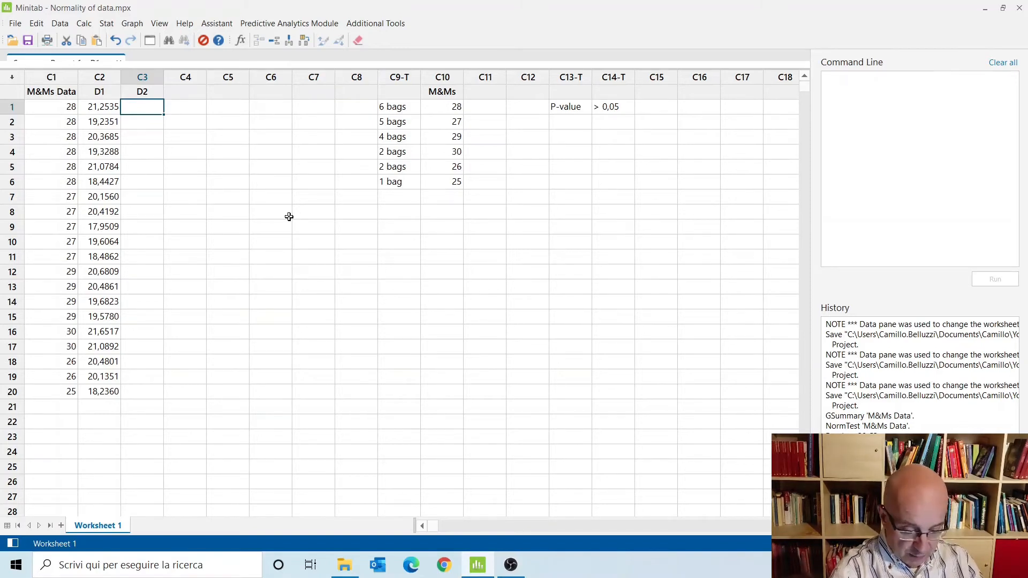
{"action": "type", "text": "21"}
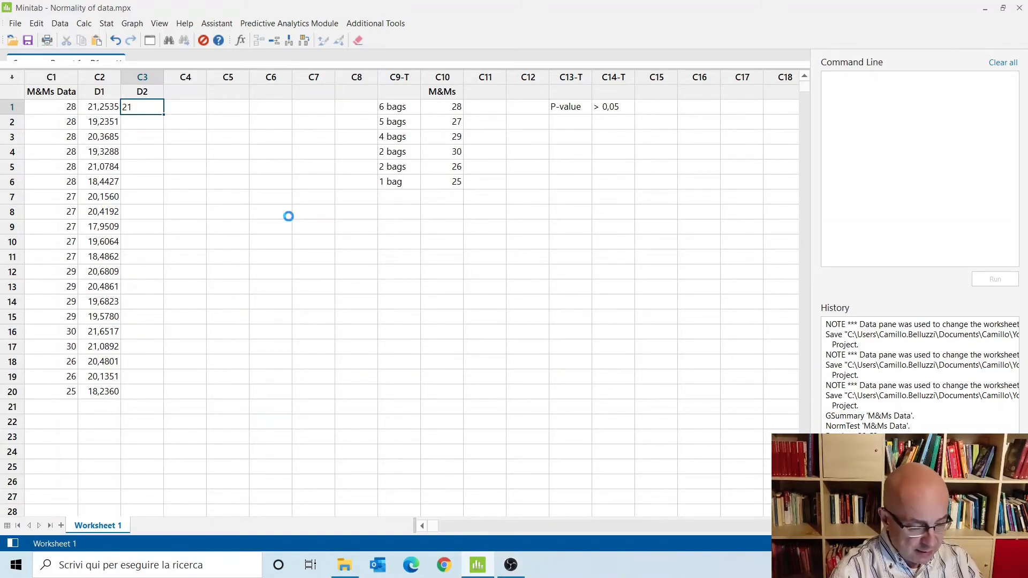
{"action": "key", "text": "Return"}
{"action": "type", "text": "19"}
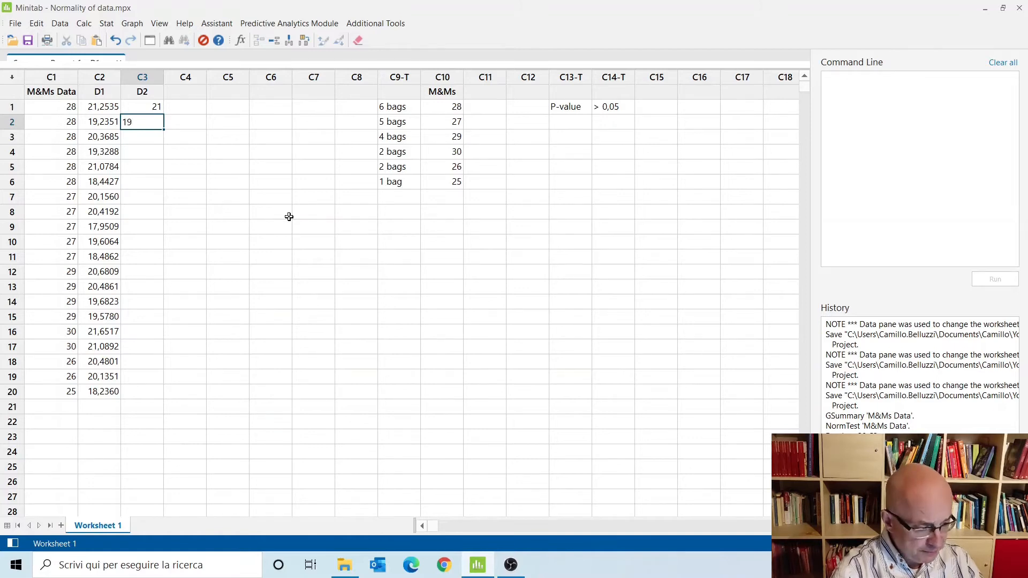
{"action": "key", "text": "Return"}
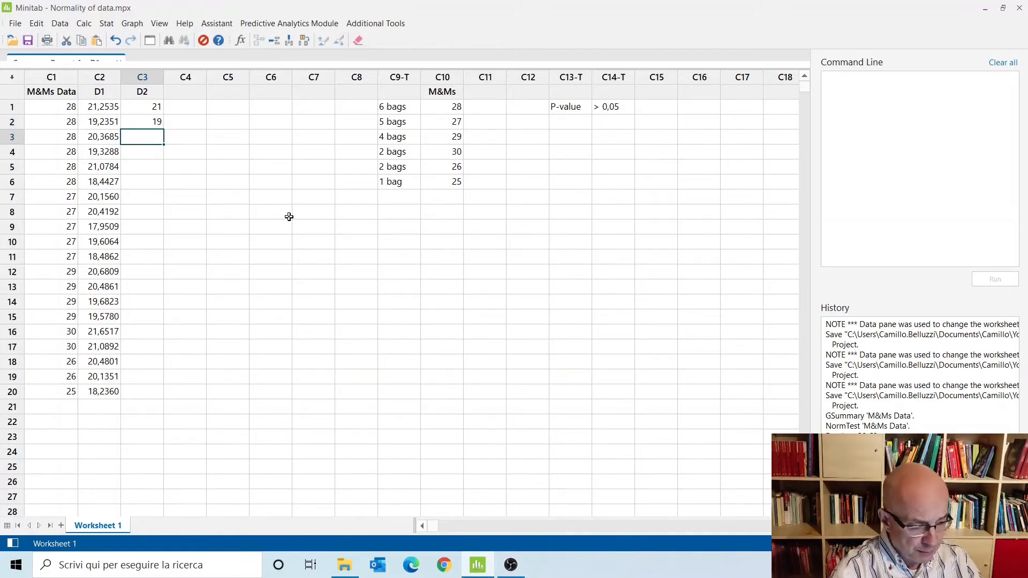
{"action": "type", "text": "20"}
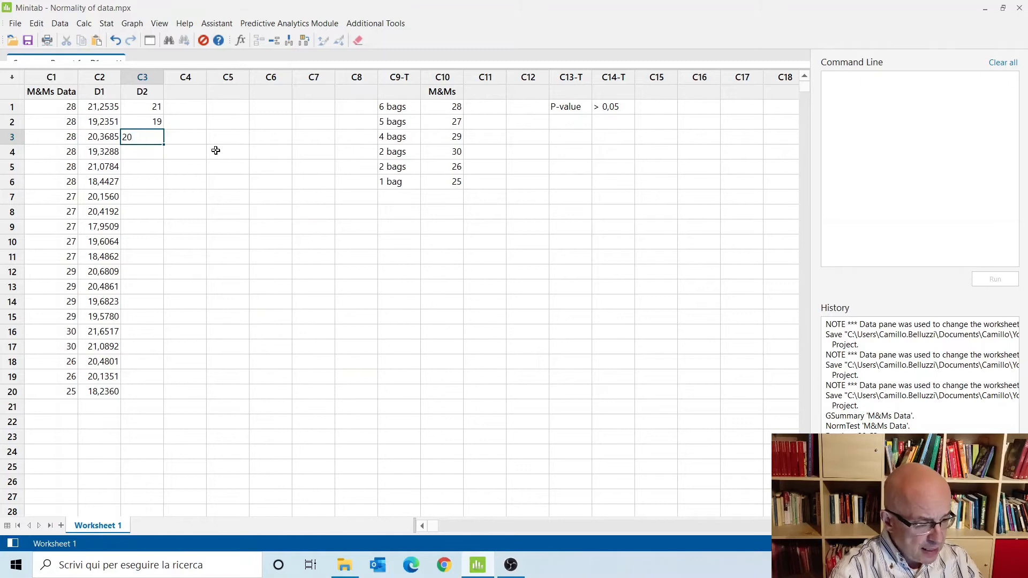
{"action": "key", "text": "Return"}
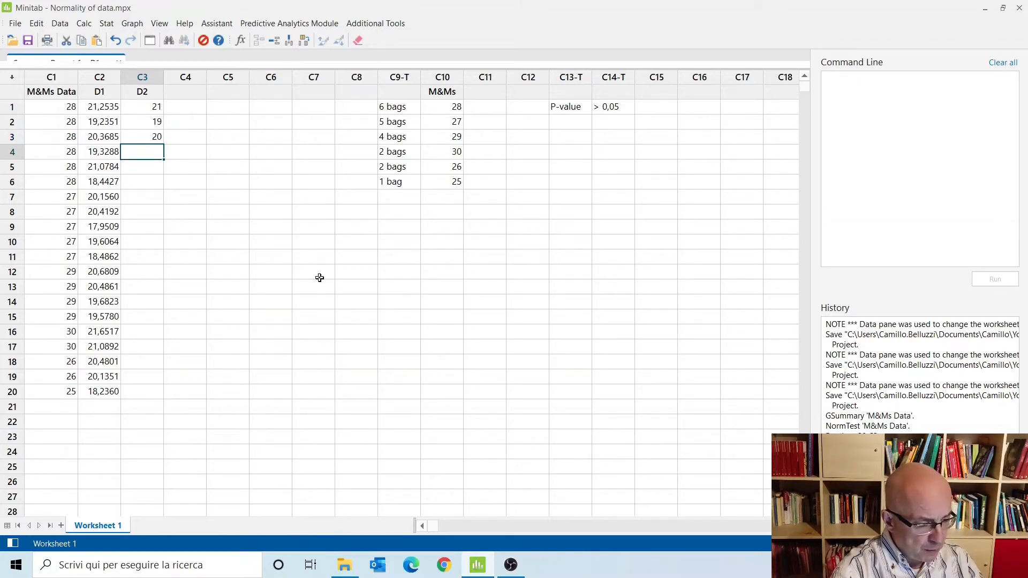
{"action": "type", "text": "19"}
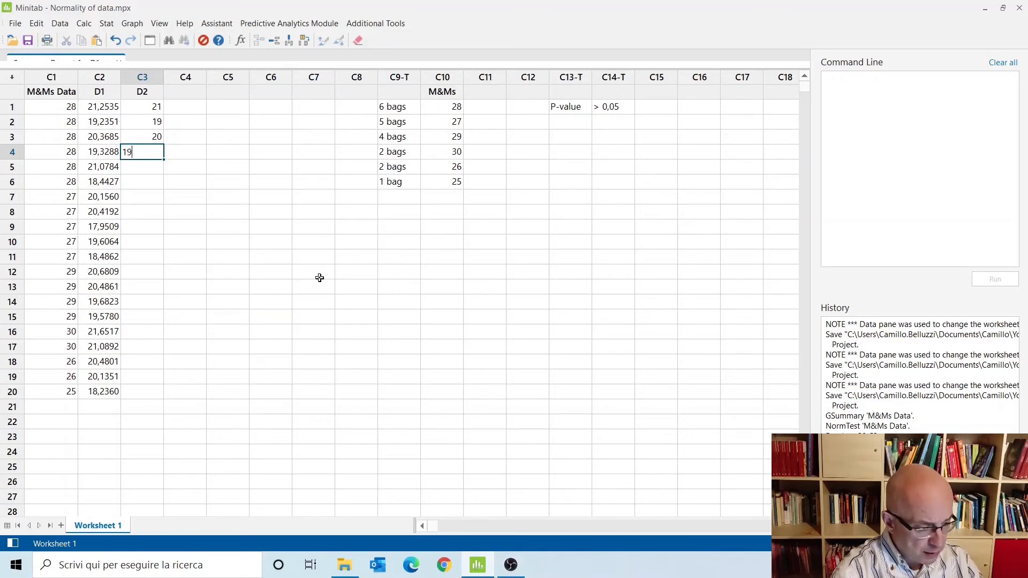
{"action": "key", "text": "Return"}
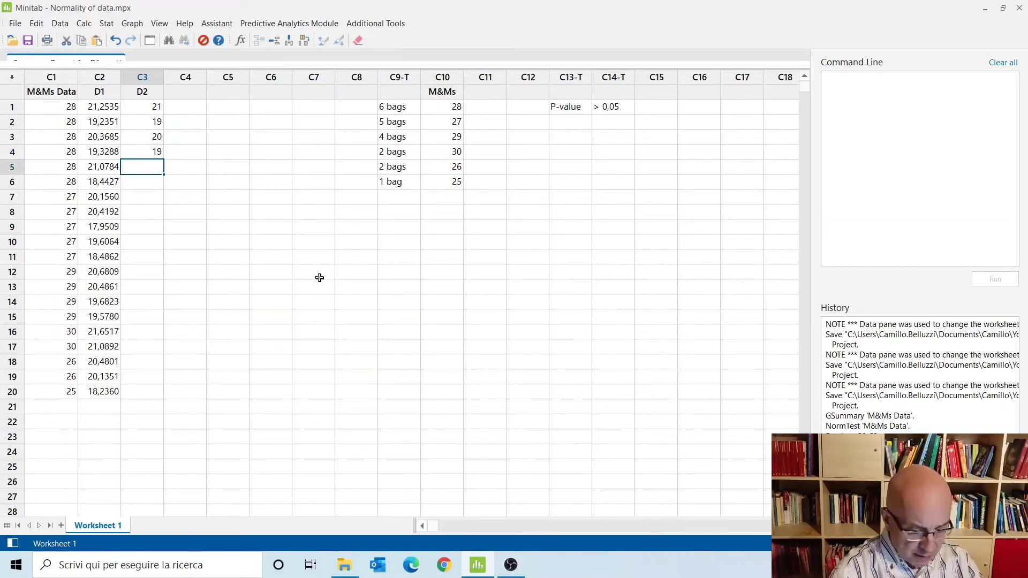
{"action": "type", "text": "21"}
{"action": "key", "text": "Return"}
Step: Fill D2 rows 6 to 10 with the rounded D1 values 18, 20, 20, 18 and 20
{"action": "type", "text": "18"}
{"action": "key", "text": "Return"}
{"action": "type", "text": "20"}
{"action": "key", "text": "Return"}
{"action": "type", "text": "20"}
{"action": "key", "text": "Return"}
{"action": "type", "text": "18"}
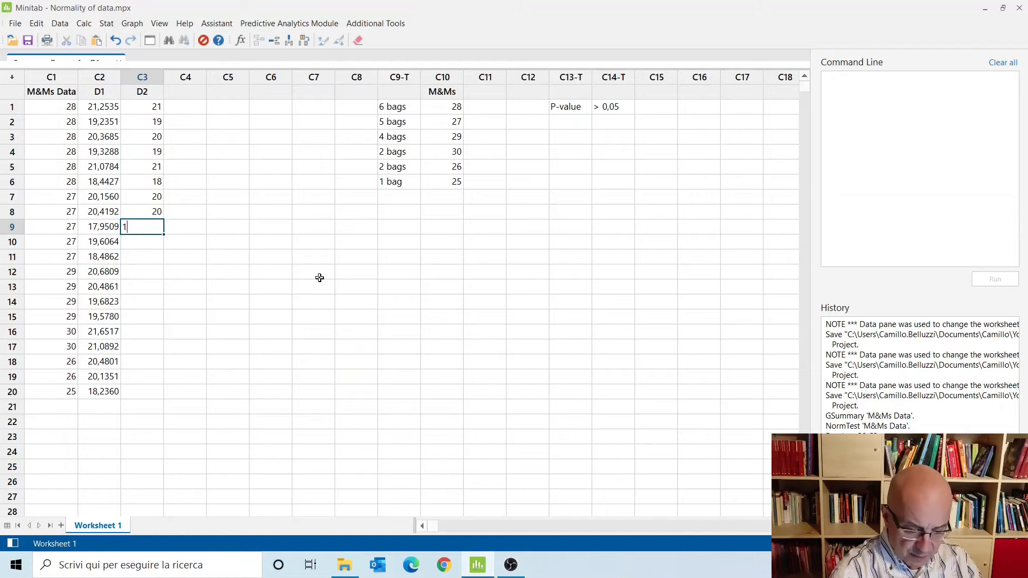
{"action": "key", "text": "Return"}
{"action": "type", "text": "20"}
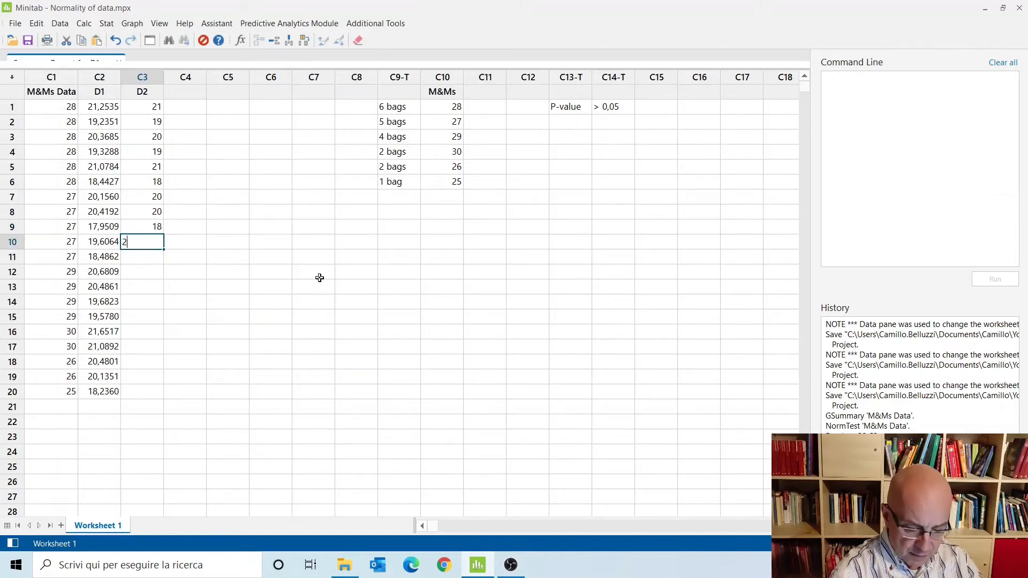
{"action": "key", "text": "Return"}
Step: Fill D2 rows 11 to 15 with the rounded D1 values 18, 21, 20, 20 and 20
{"action": "type", "text": "18"}
{"action": "key", "text": "Return"}
{"action": "type", "text": "21"}
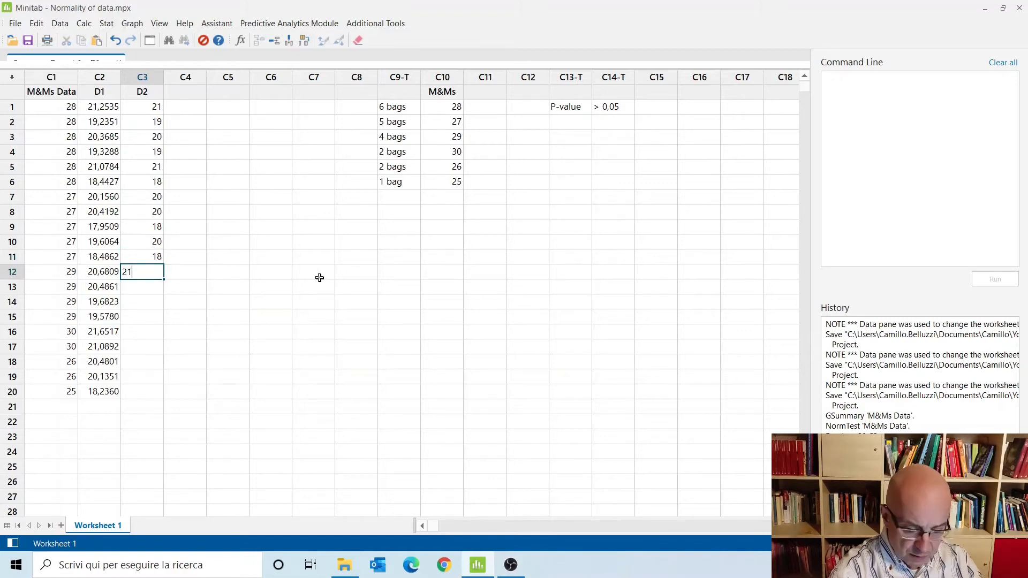
{"action": "key", "text": "Return"}
{"action": "type", "text": "20"}
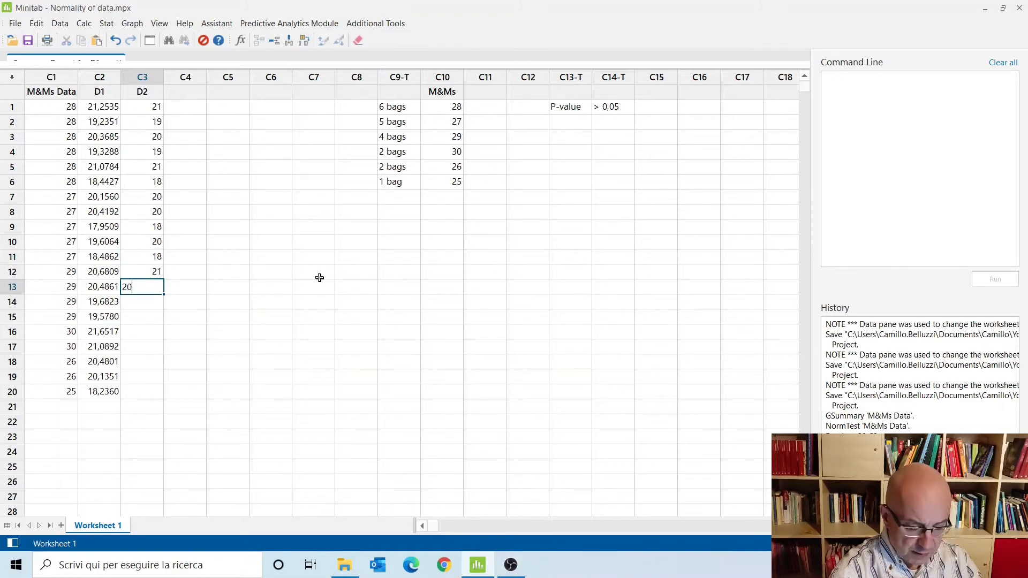
{"action": "key", "text": "Return"}
{"action": "type", "text": "20"}
{"action": "key", "text": "Return"}
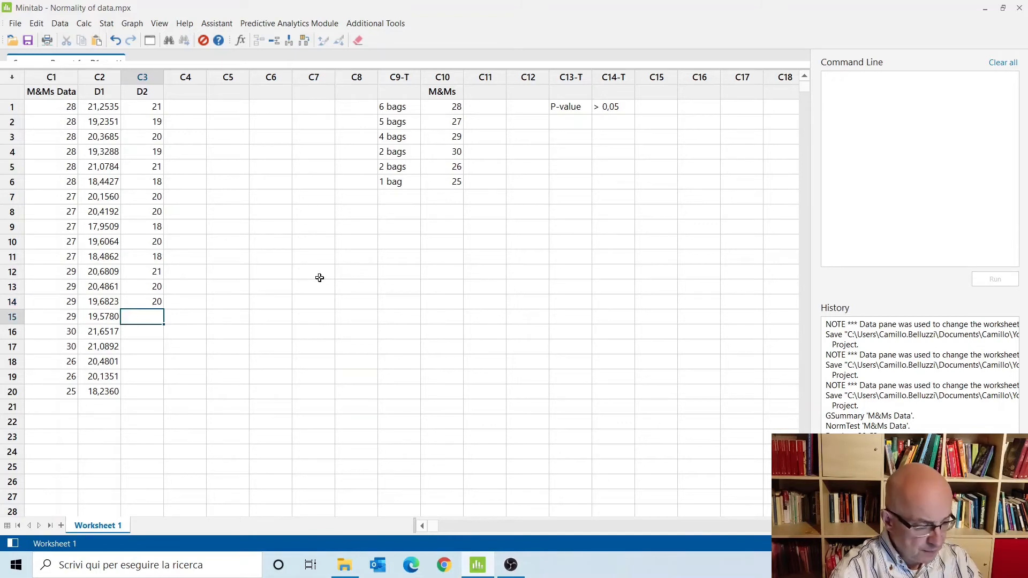
{"action": "type", "text": "20"}
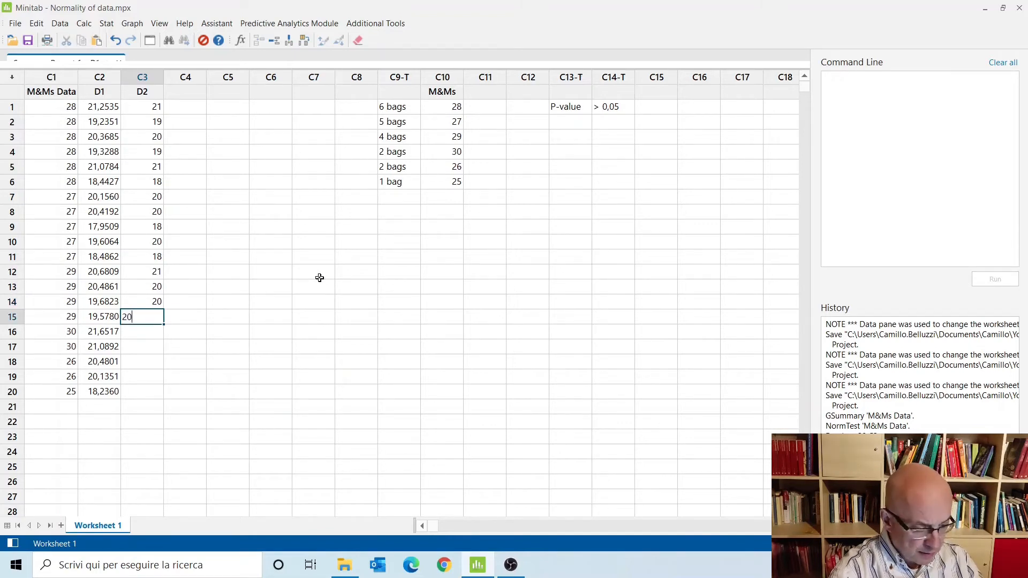
{"action": "key", "text": "Return"}
Step: Complete D2 rows 16 to 20 with the rounded D1 values 22, 21, 20, 20 and 18
{"action": "type", "text": "22"}
{"action": "key", "text": "Return"}
{"action": "type", "text": "2"}
{"action": "key", "text": "Return"}
{"action": "type", "text": "20"}
{"action": "key", "text": "Return"}
{"action": "type", "text": "20"}
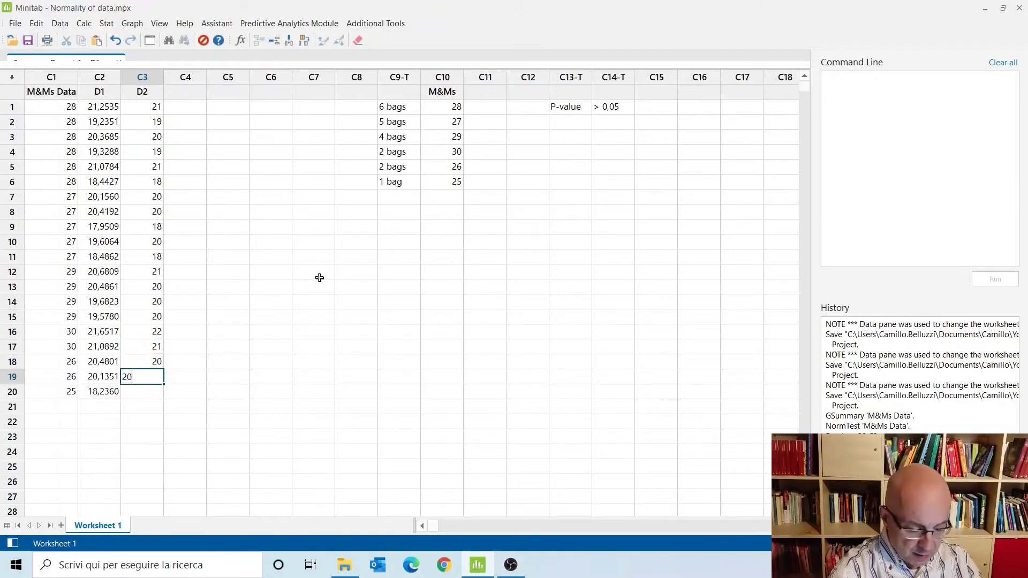
{"action": "key", "text": "Return"}
{"action": "type", "text": "18"}
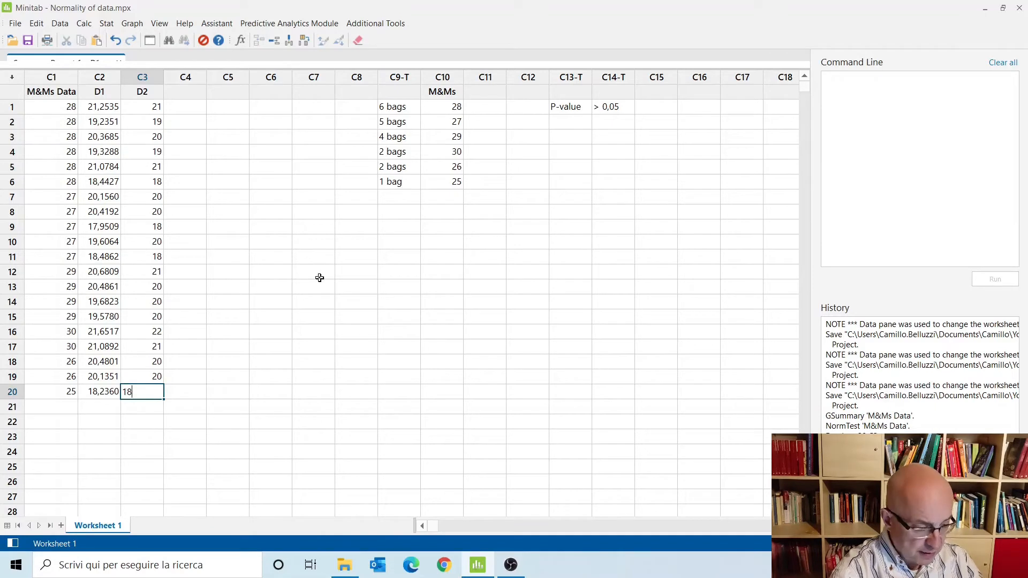
{"action": "left_click", "coordinate": [304, 299]}
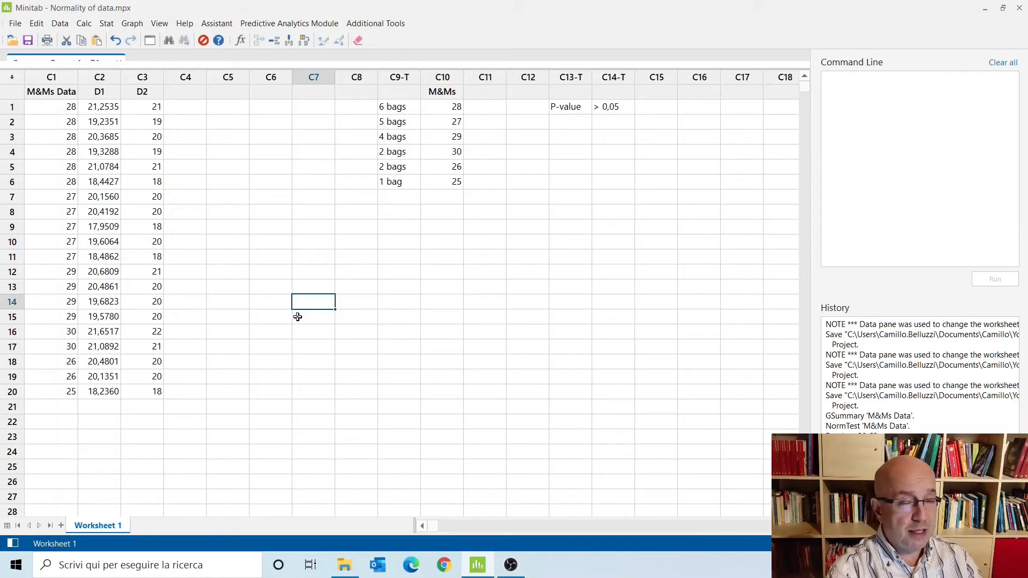
Step: Compare the D1 and D2 columns, focusing on how the values in rows 12 and 13 differ before and after rounding
{"action": "left_click", "coordinate": [103, 73]}
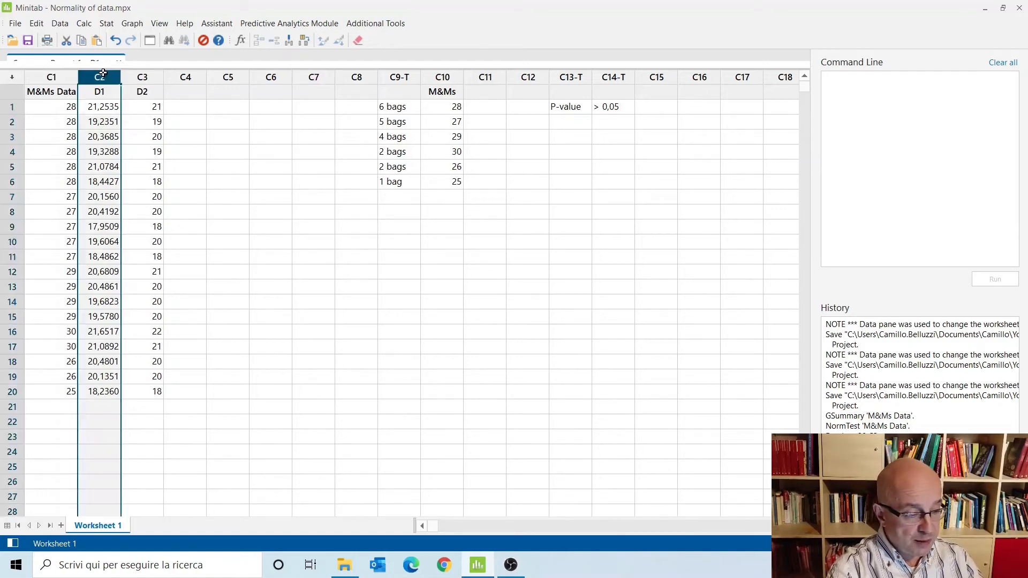
{"action": "left_click", "coordinate": [147, 75]}
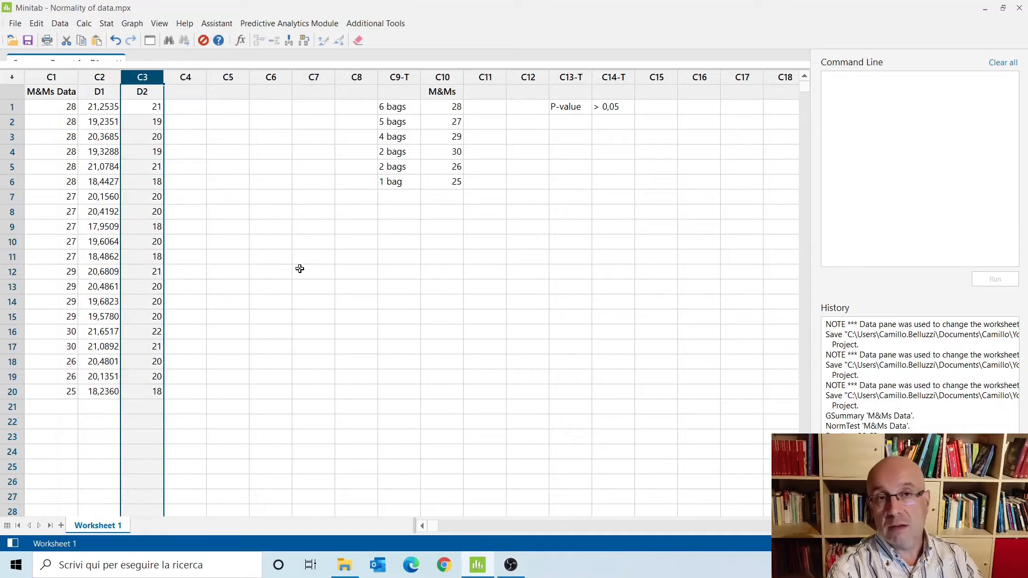
{"action": "left_click", "coordinate": [292, 287]}
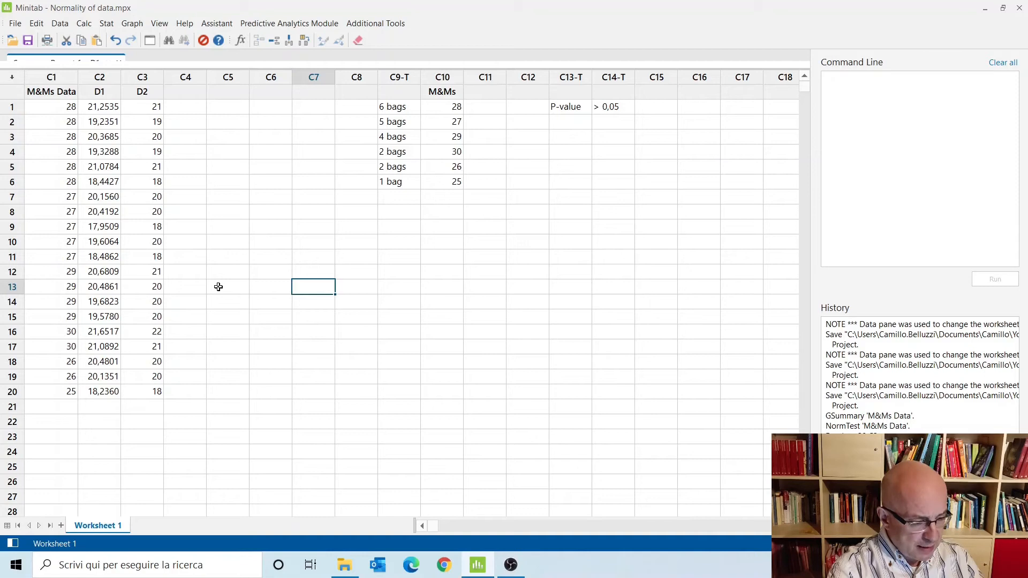
{"action": "left_click", "coordinate": [98, 272]}
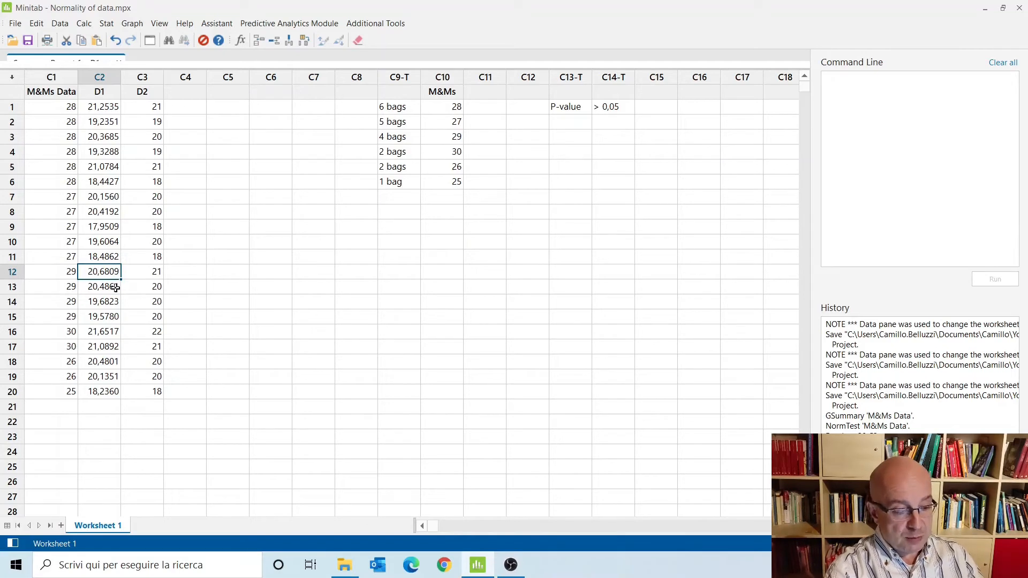
{"action": "left_click", "coordinate": [115, 287]}
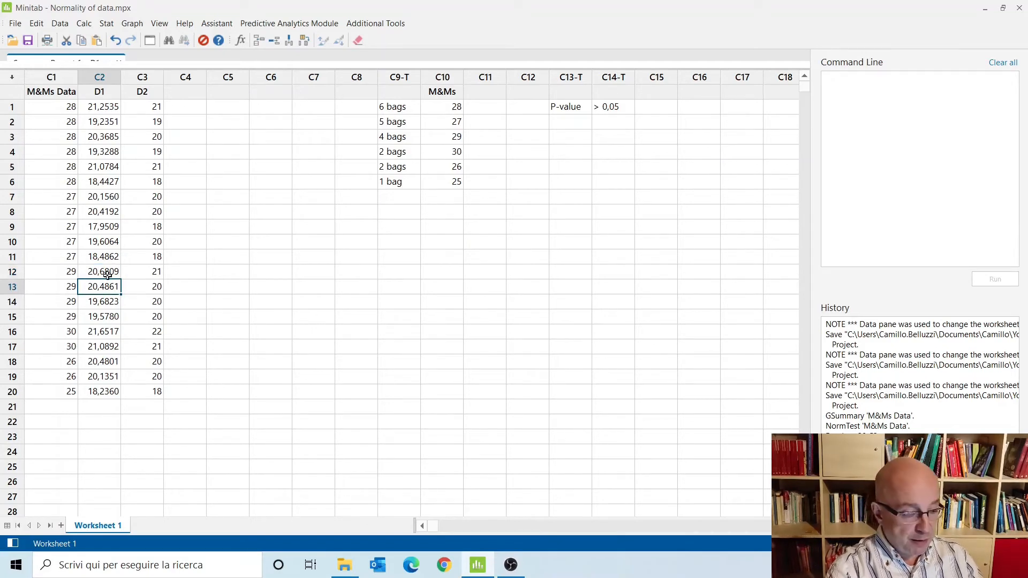
{"action": "left_click_drag", "start_coordinate": [155, 275], "coordinate": [156, 289]}
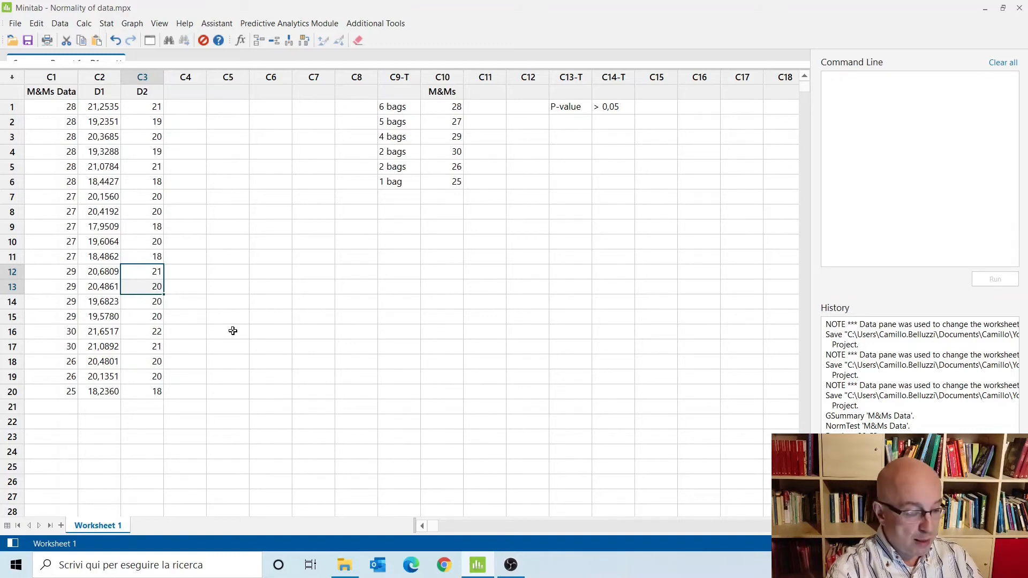
{"action": "left_click_drag", "start_coordinate": [98, 273], "coordinate": [99, 286]}
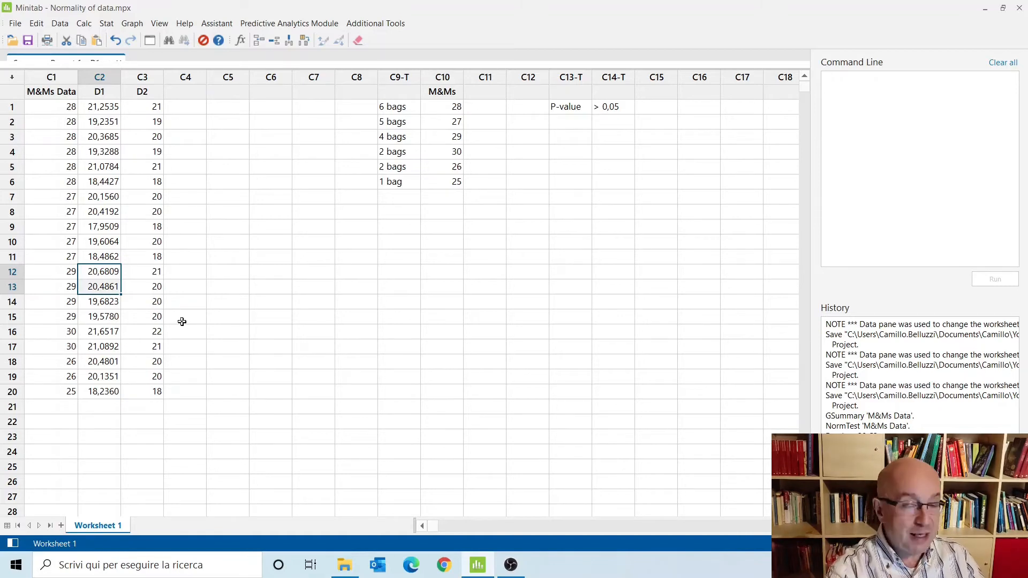
{"action": "left_click_drag", "start_coordinate": [155, 267], "coordinate": [154, 286]}
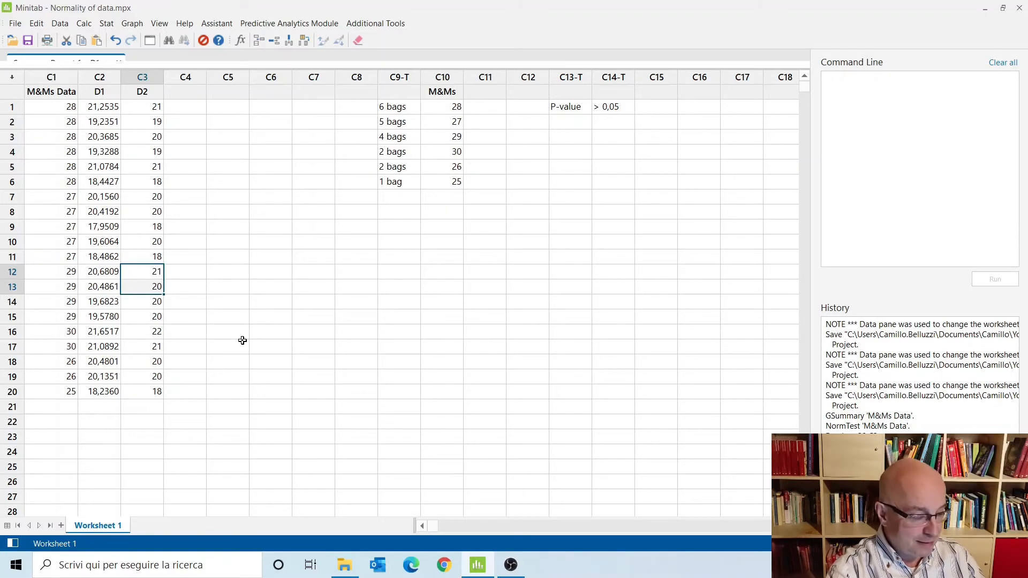
{"action": "left_click", "coordinate": [298, 394]}
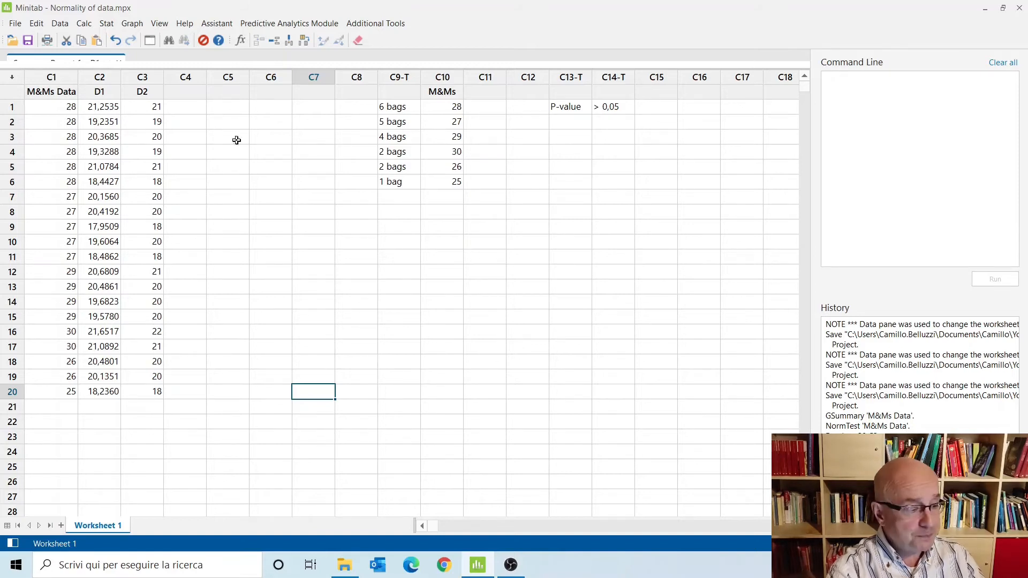
Step: Create a Graphical Summary from the Basic Statistics tools for the D2 variable at a 95,0 confidence level
{"action": "left_click", "coordinate": [106, 24]}
{"action": "mouse_move", "coordinate": [111, 42]}
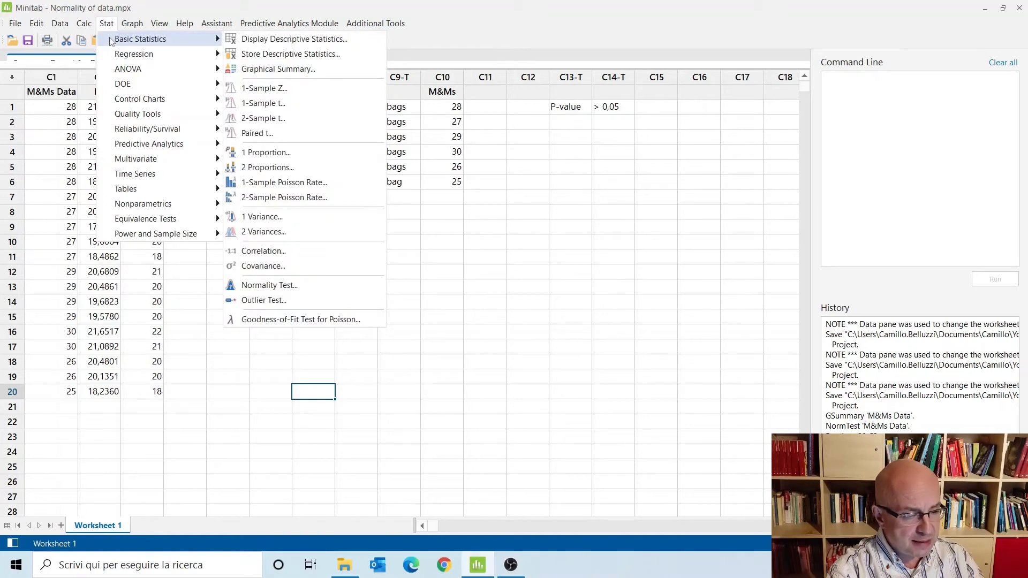
{"action": "left_click", "coordinate": [278, 69]}
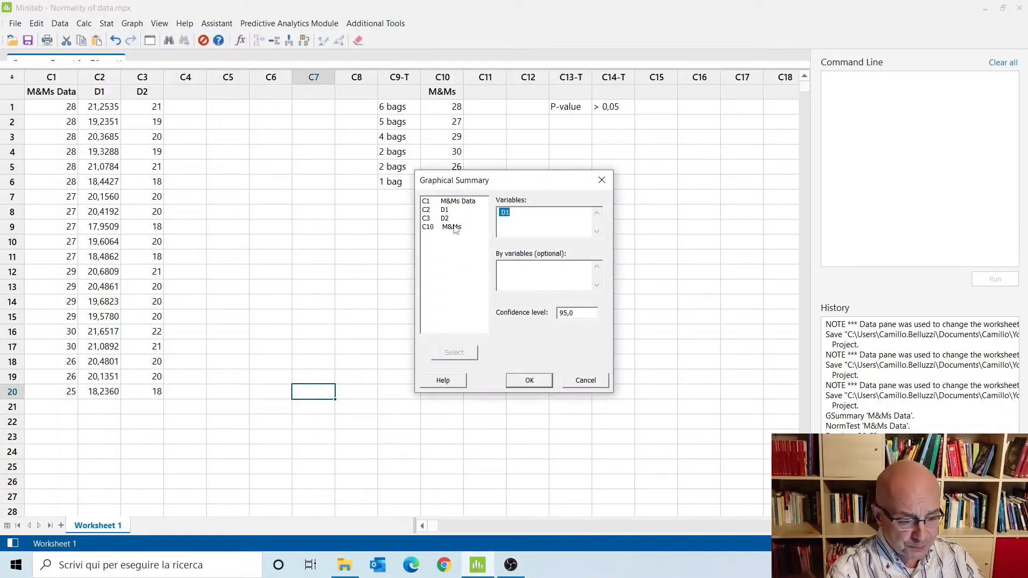
{"action": "double_click", "coordinate": [446, 219]}
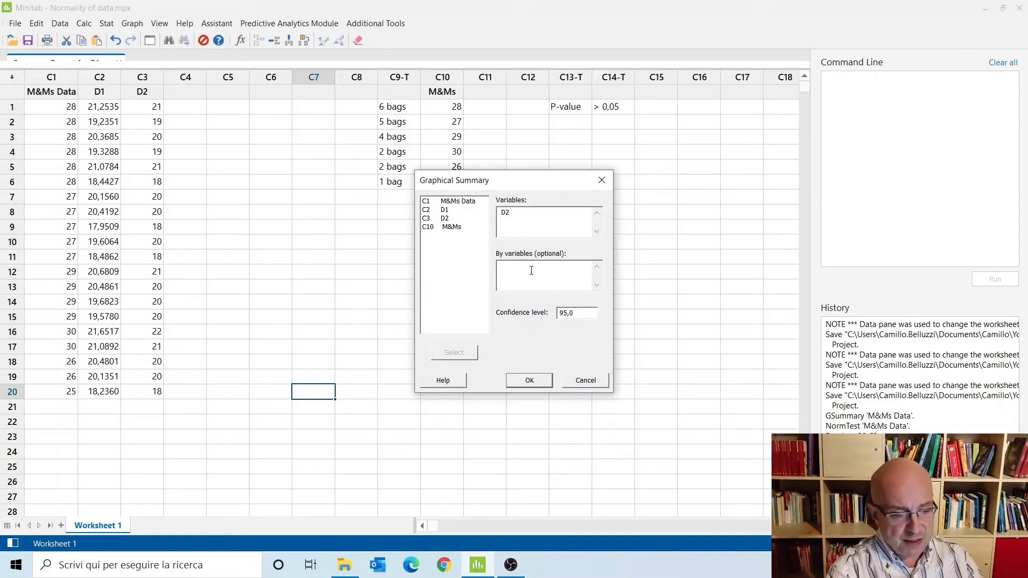
{"action": "left_click", "coordinate": [532, 381]}
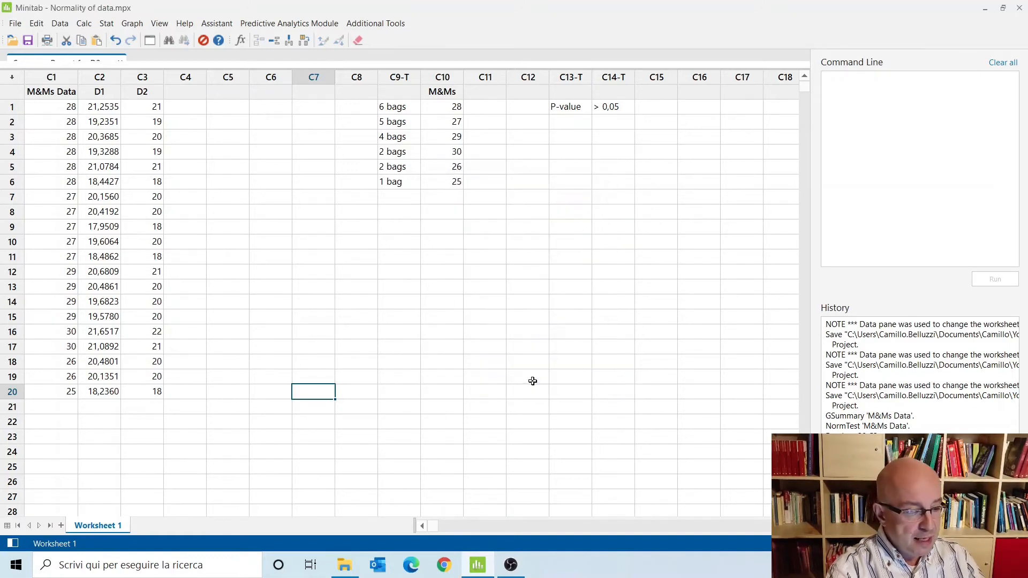
Step: Enlarge the output area to examine the D2 summary report and its normality test, then reduce it to show more worksheet rows
{"action": "left_click_drag", "start_coordinate": [604, 68], "coordinate": [593, 439]}
{"action": "scroll", "coordinate": [618, 317], "scroll_direction": "up", "scroll_amount": 2}
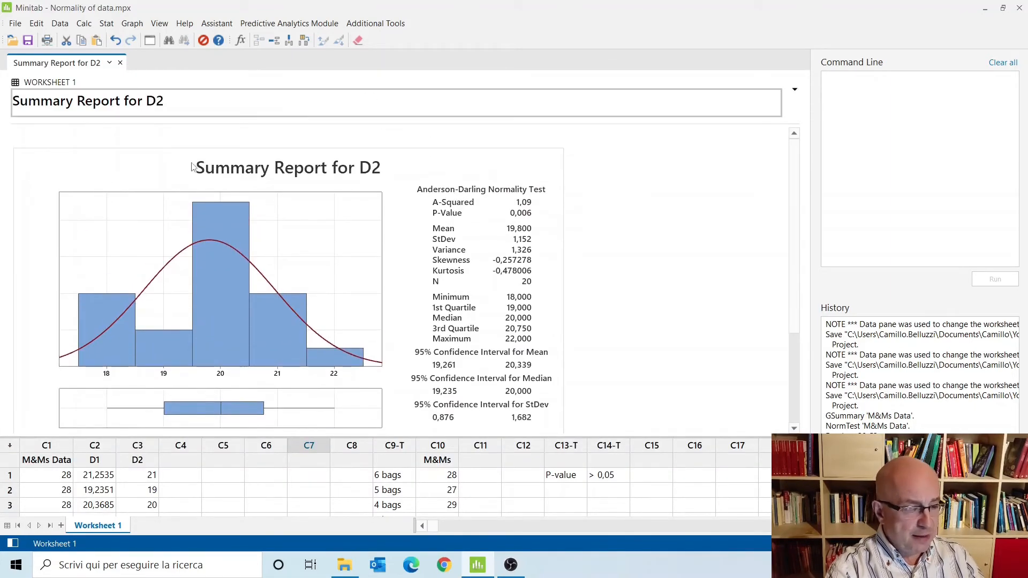
{"action": "left_click", "coordinate": [192, 167]}
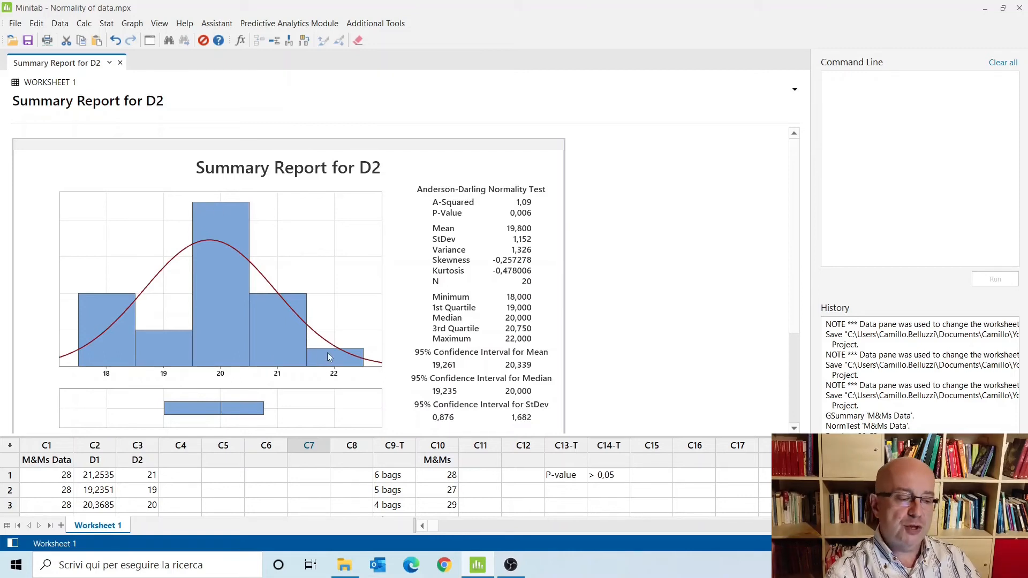
{"action": "mouse_move", "coordinate": [328, 354]}
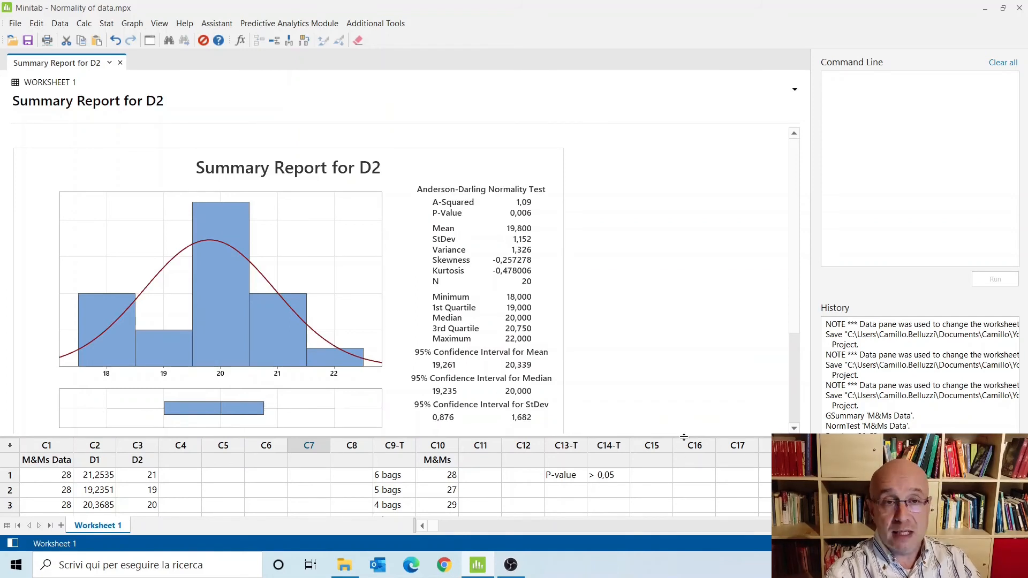
{"action": "left_click_drag", "start_coordinate": [683, 437], "coordinate": [703, 265]}
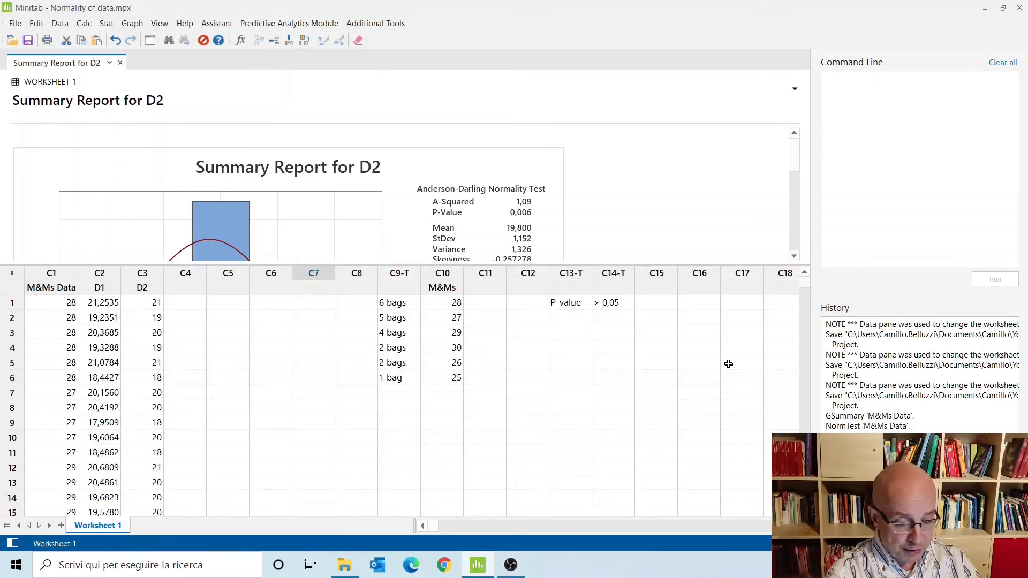